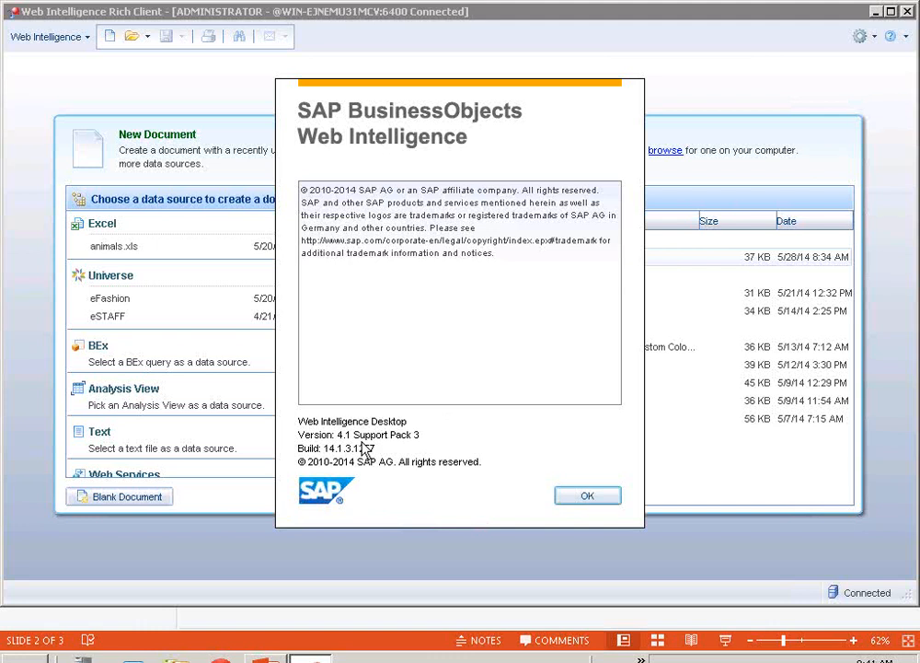
Close the version information, open the recent Query Prompt document, and arrange its available objects by query
click(587, 496)
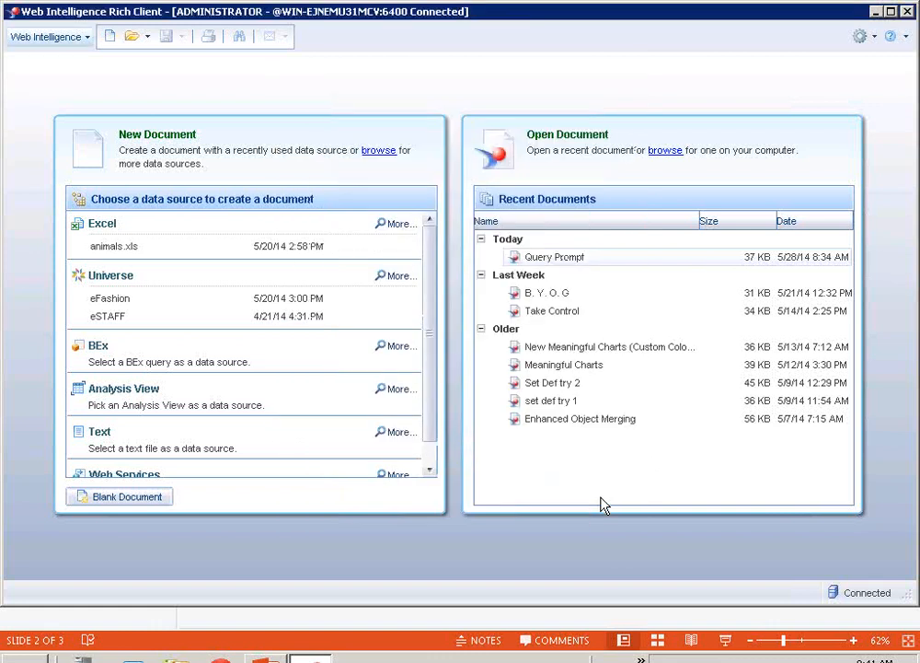
click(568, 259)
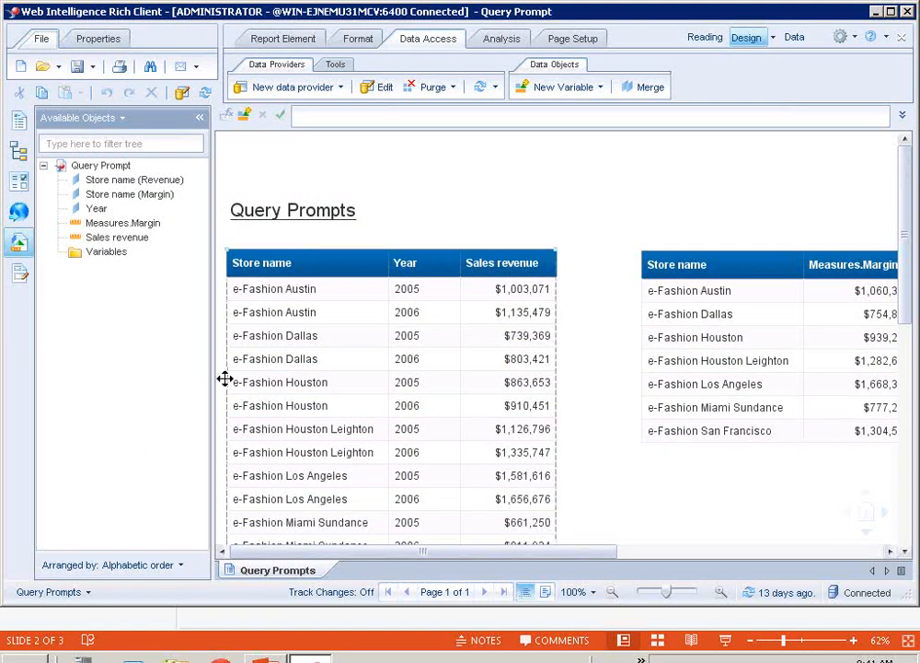
click(92, 568)
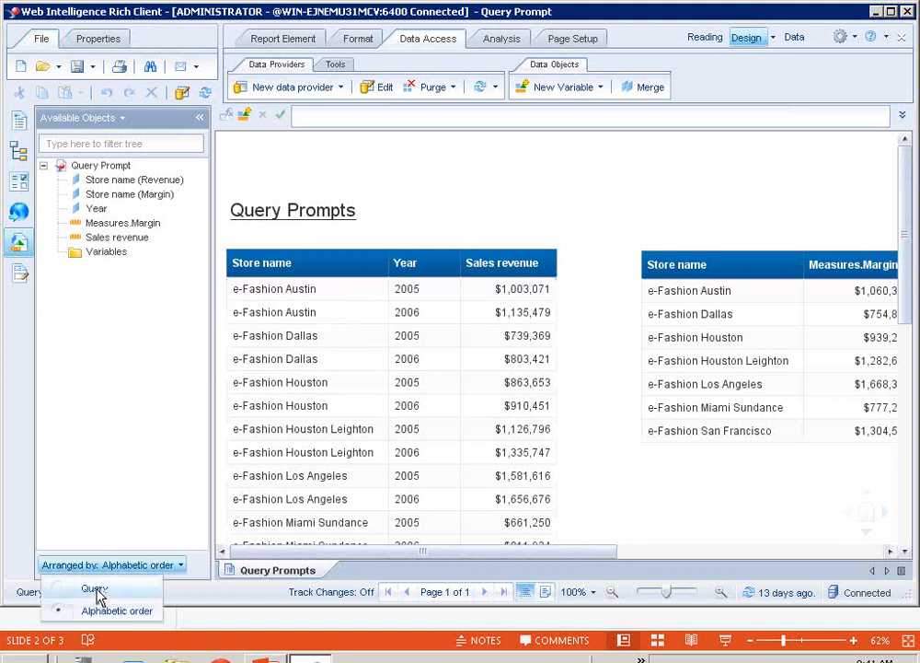
click(96, 590)
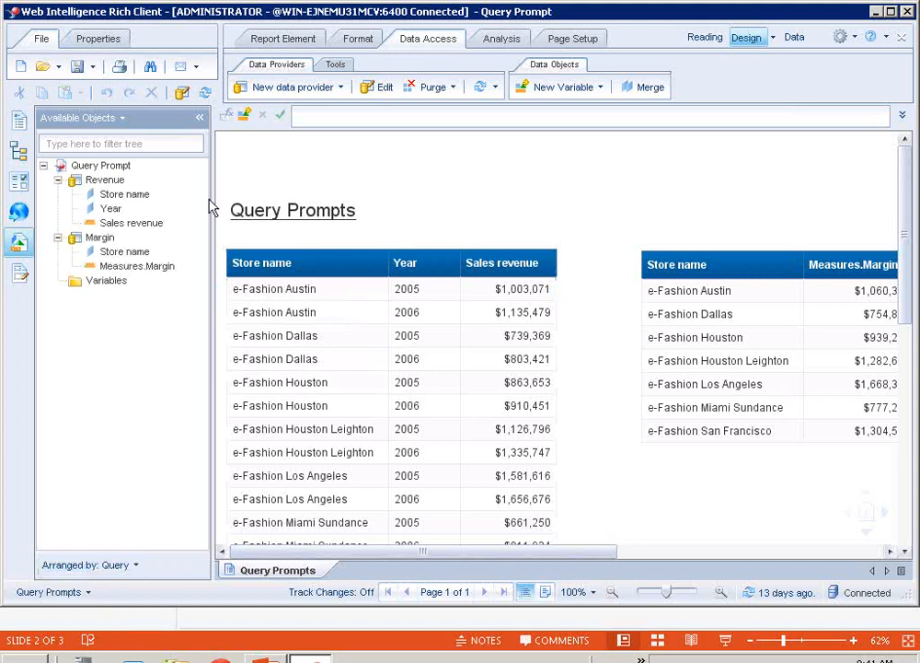
click(474, 318)
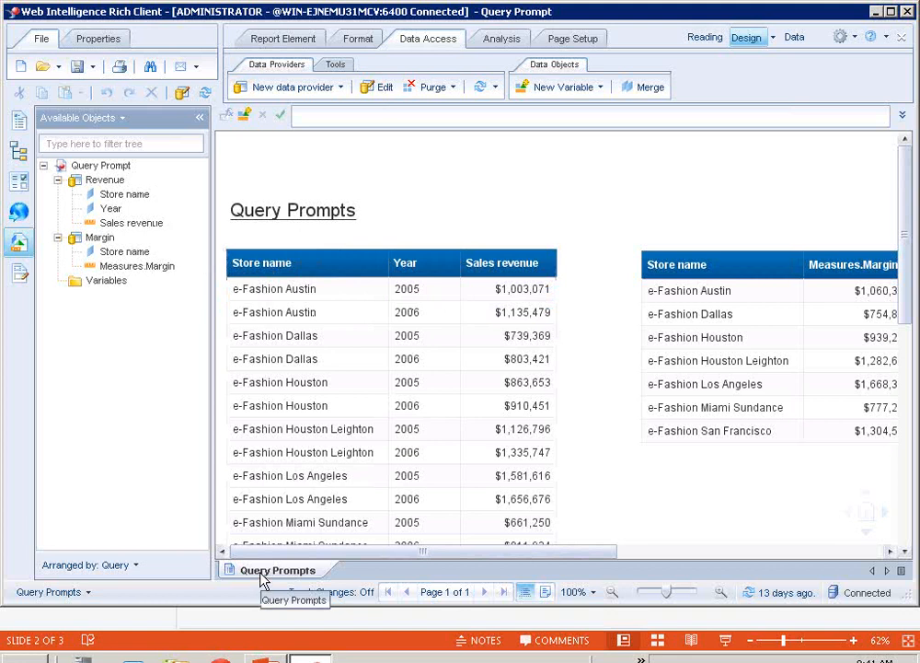
click(393, 171)
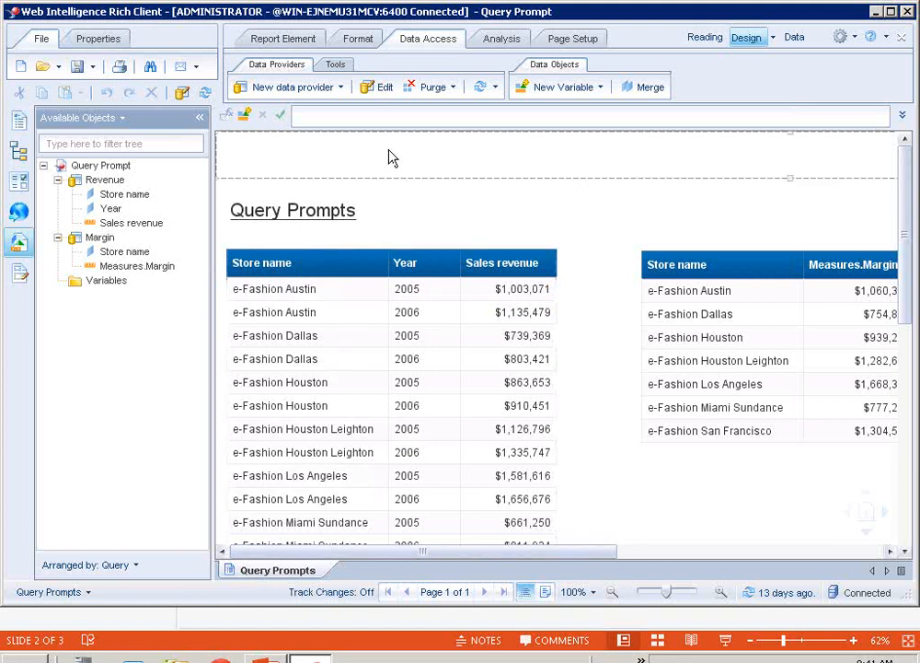
Examine the State prompt's properties in the Revenue query and run the queries with the preselected State and Year values
click(373, 92)
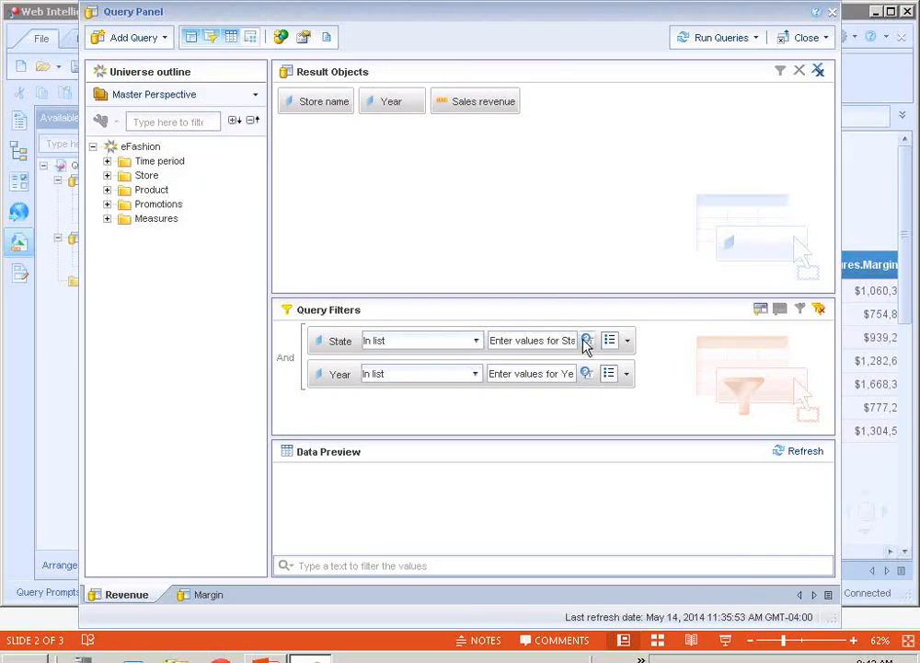
click(587, 340)
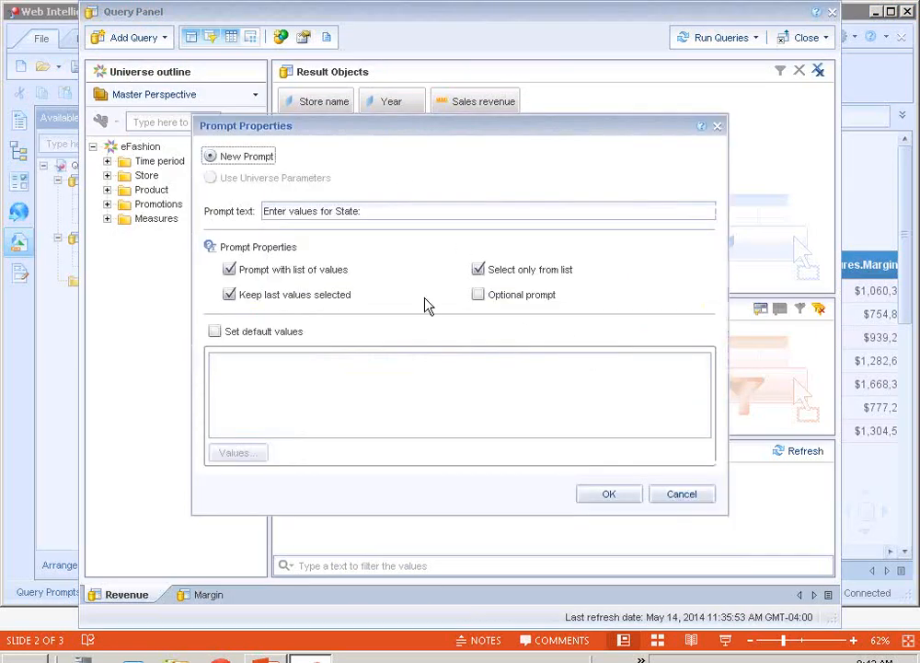
drag(364, 212, 246, 220)
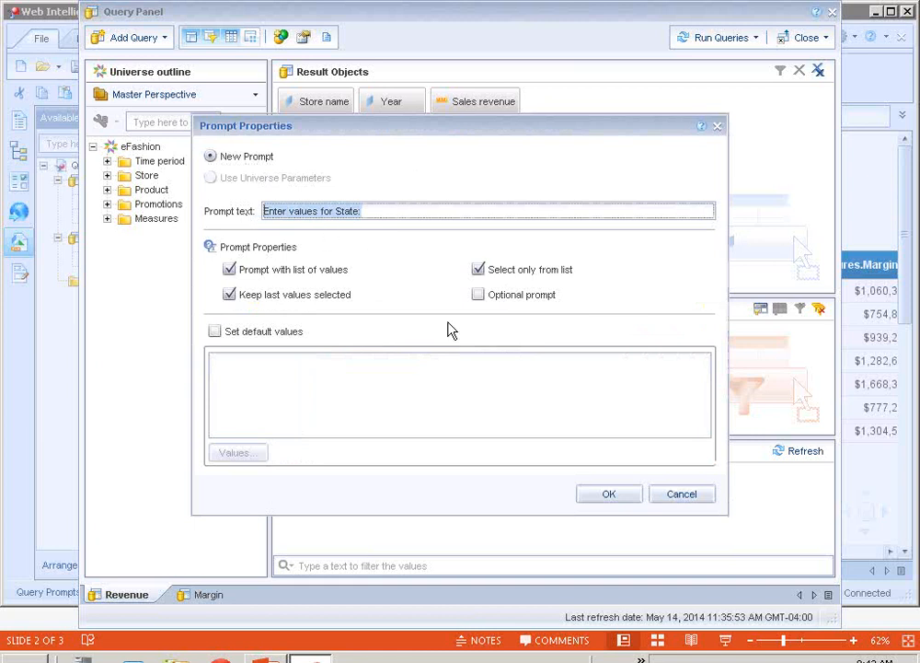
click(680, 498)
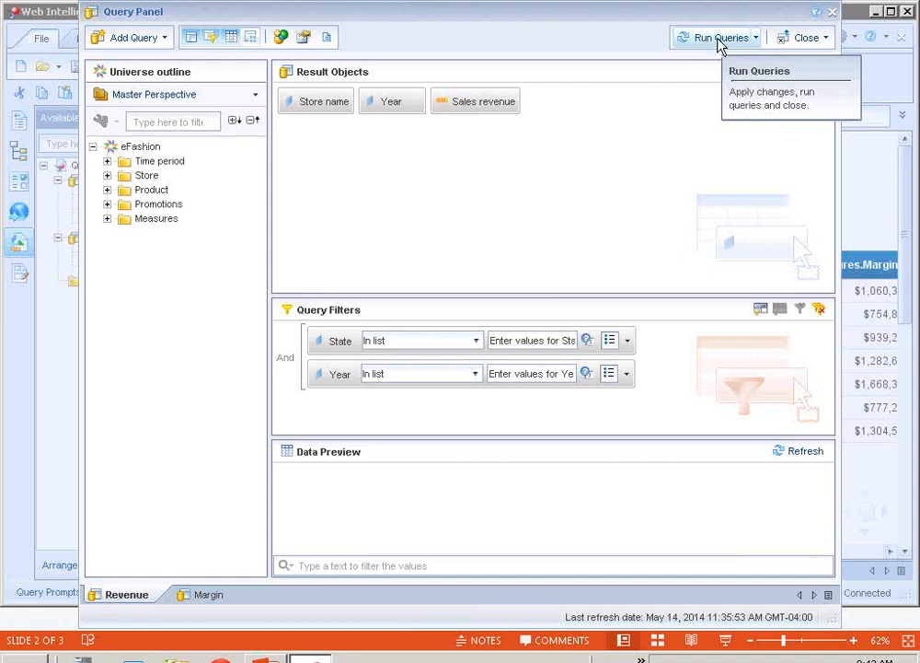
click(719, 43)
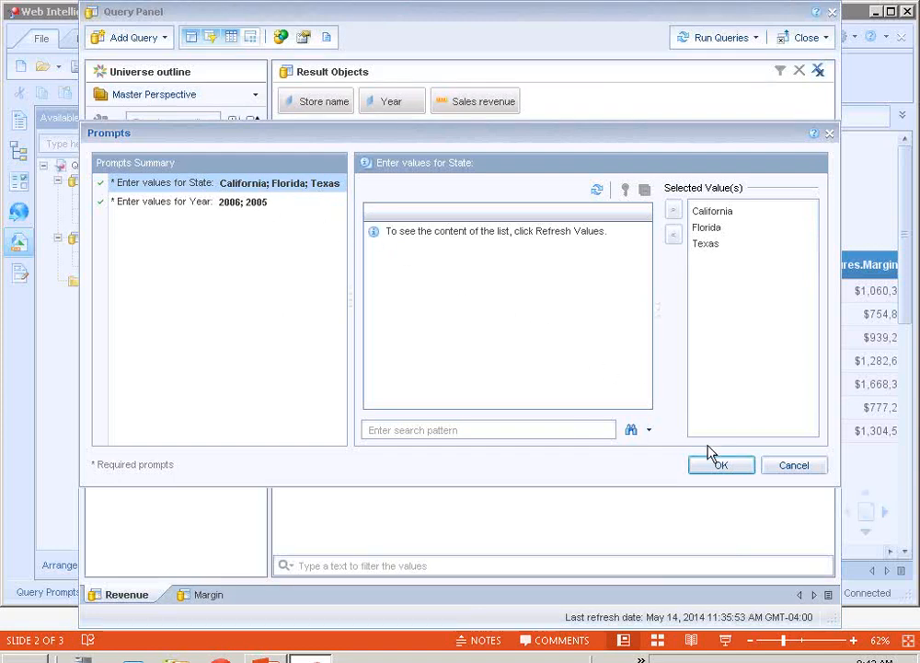
click(722, 466)
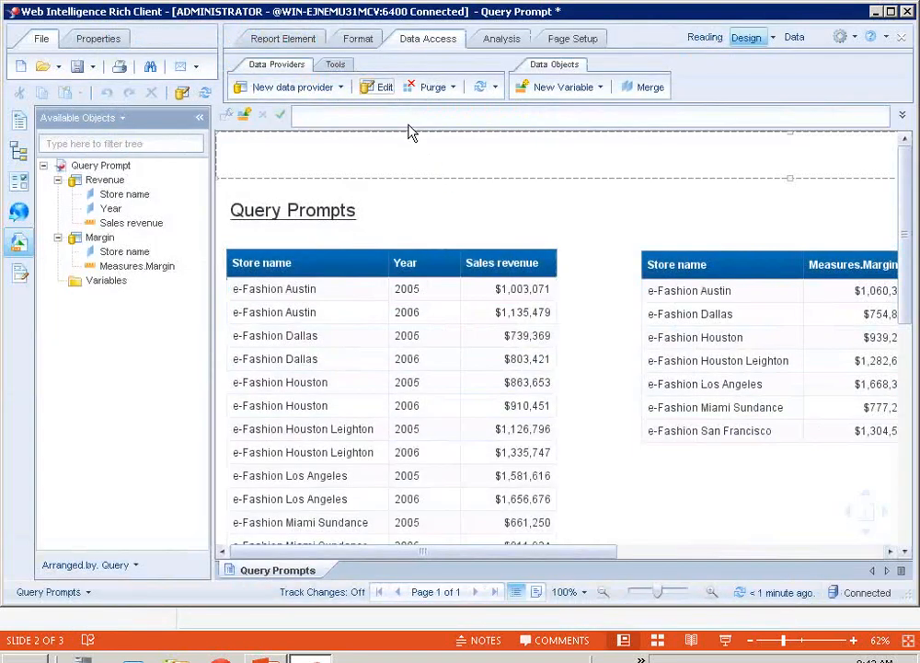
Reopen the queries for editing and examine the State prompt's properties in the Margin query
click(382, 90)
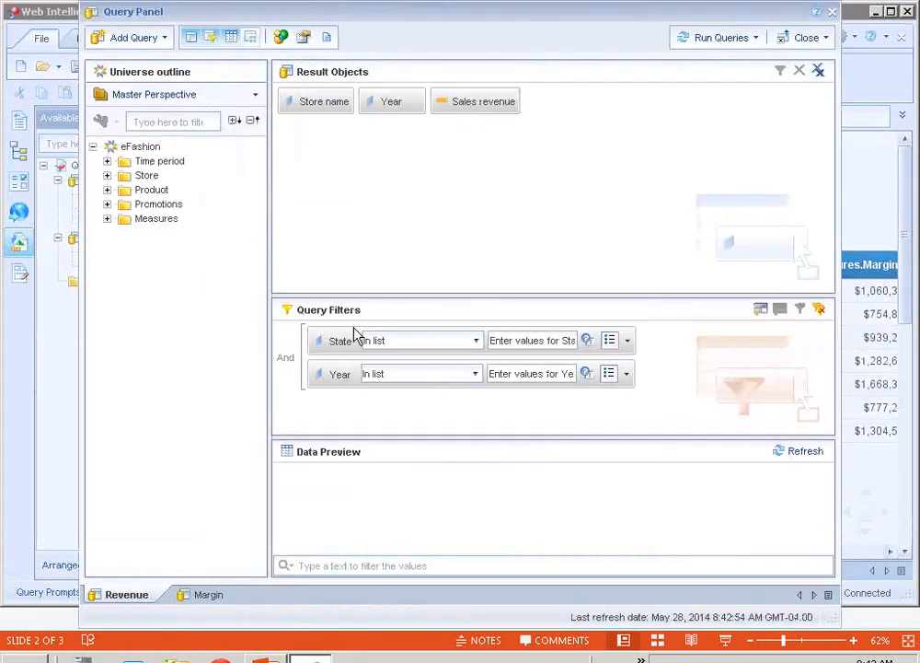
click(210, 597)
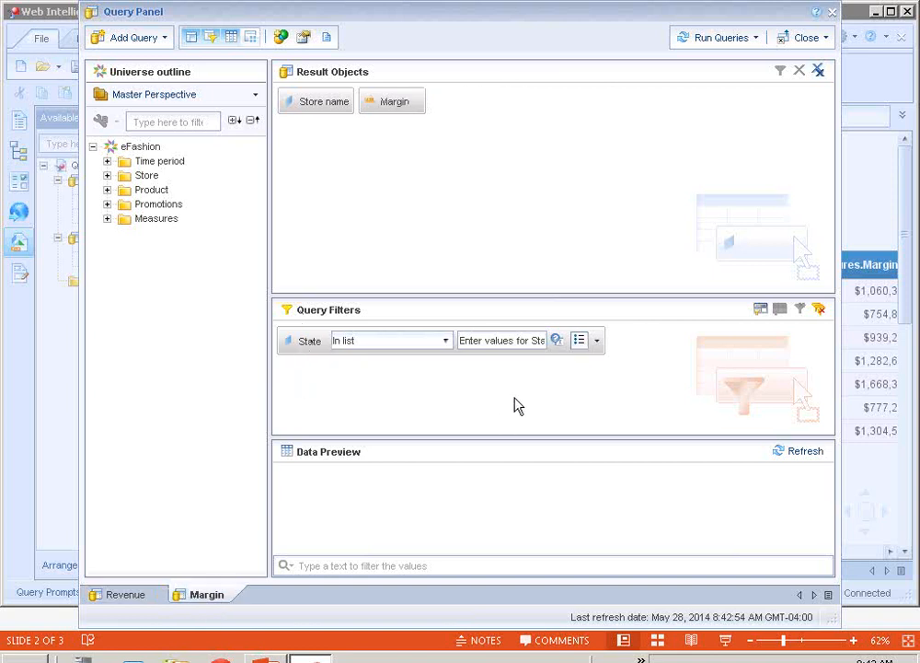
click(556, 340)
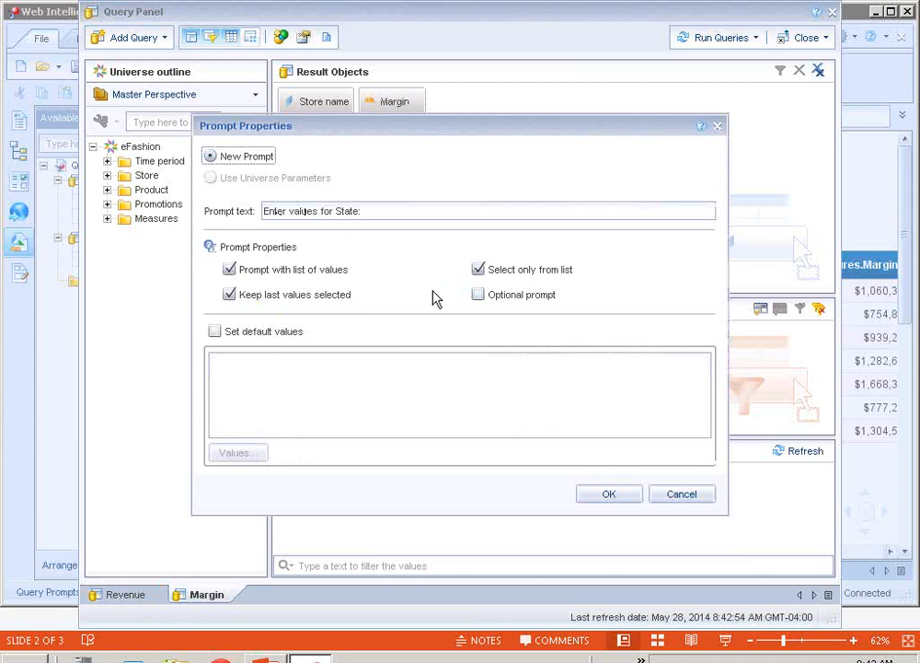
click(688, 499)
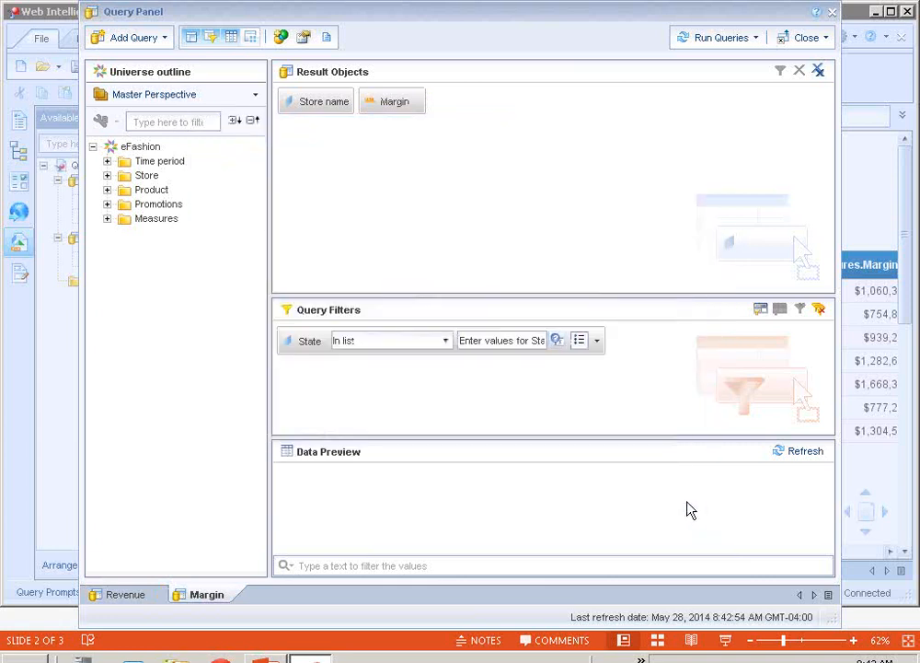
Check the State prompt's properties in the Revenue query and run the queries with California, Florida, Texas and 2006, 2005
click(133, 598)
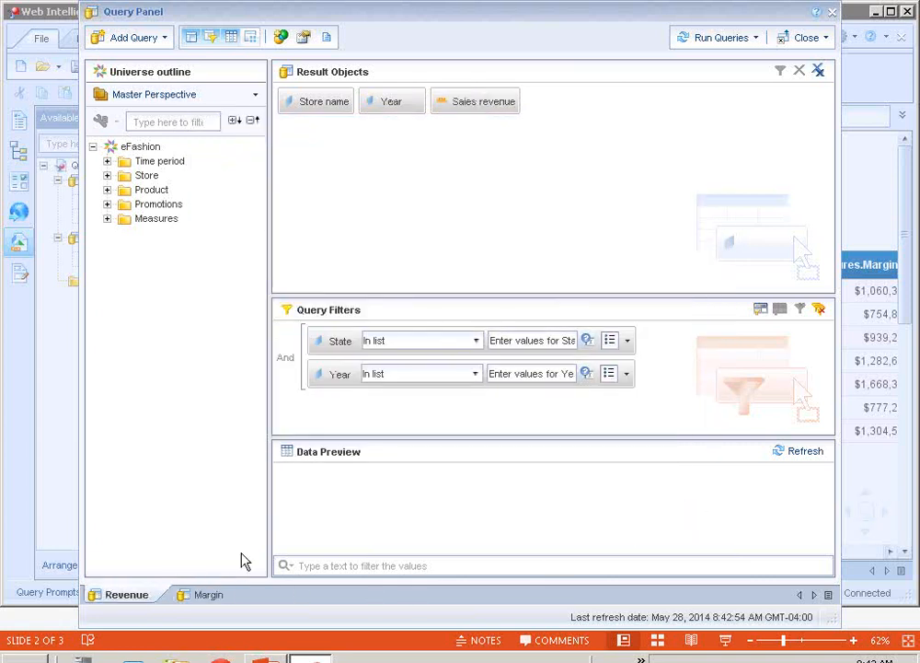
click(588, 341)
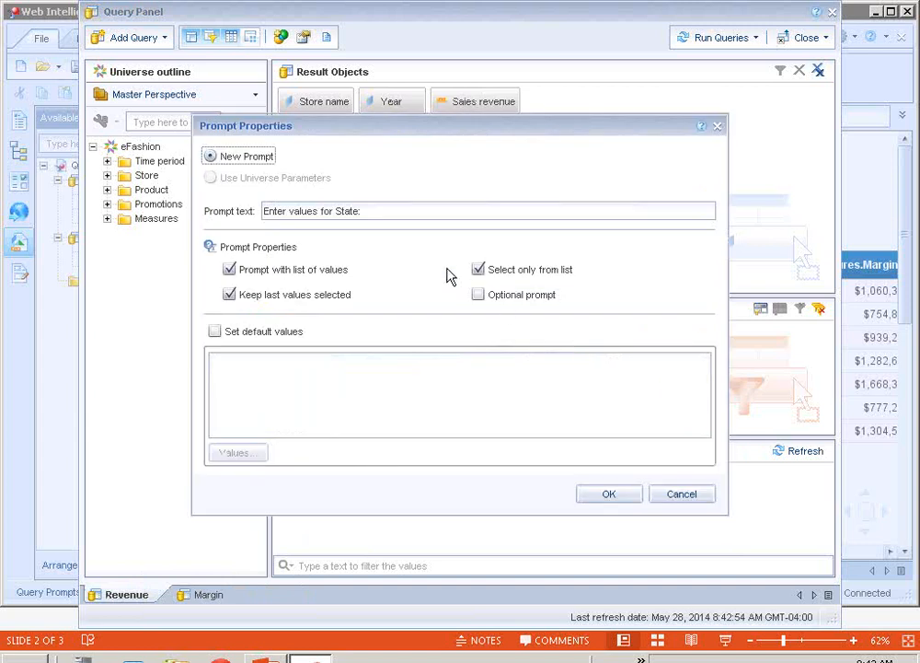
click(609, 495)
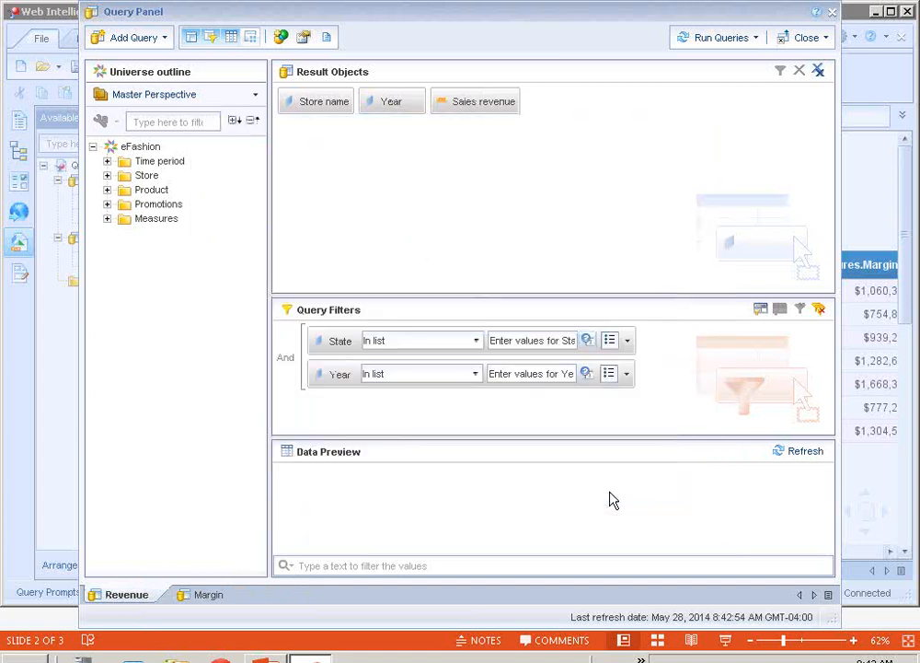
click(723, 42)
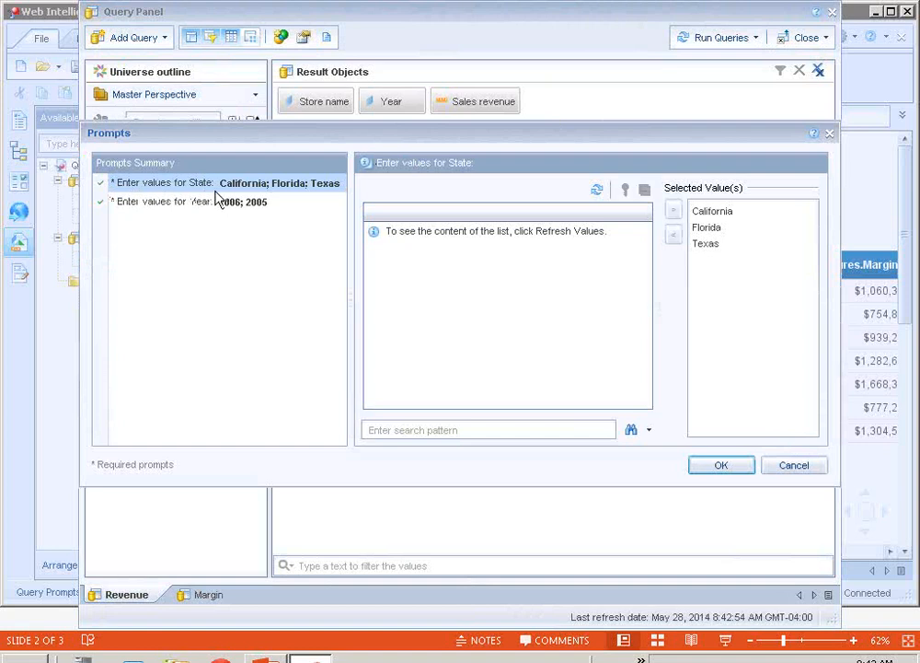
click(715, 467)
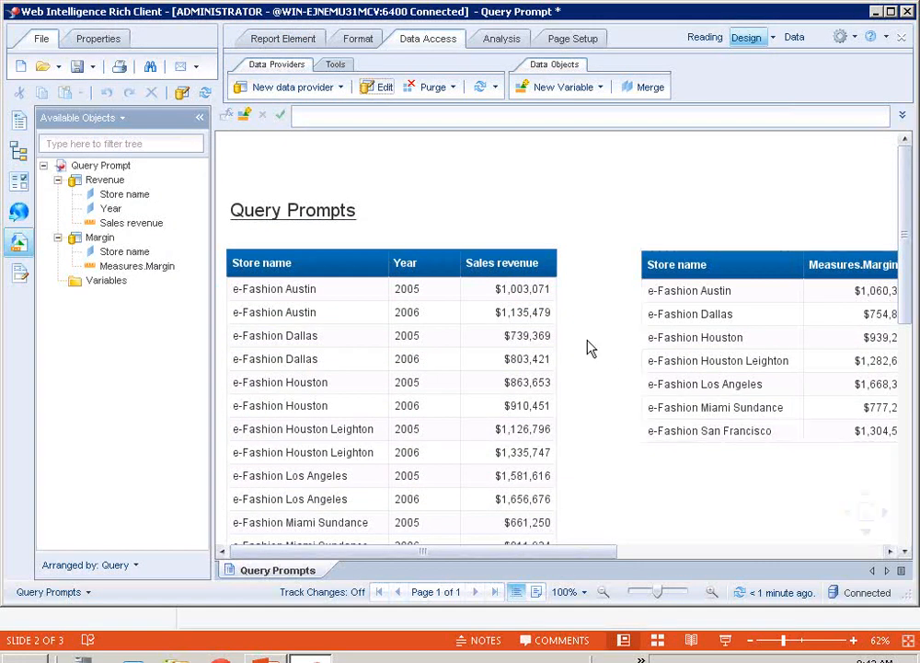
Insert a pre-defined cell for the "Enter values for State:" prompt above the margin table and widen it to fit its text
click(297, 40)
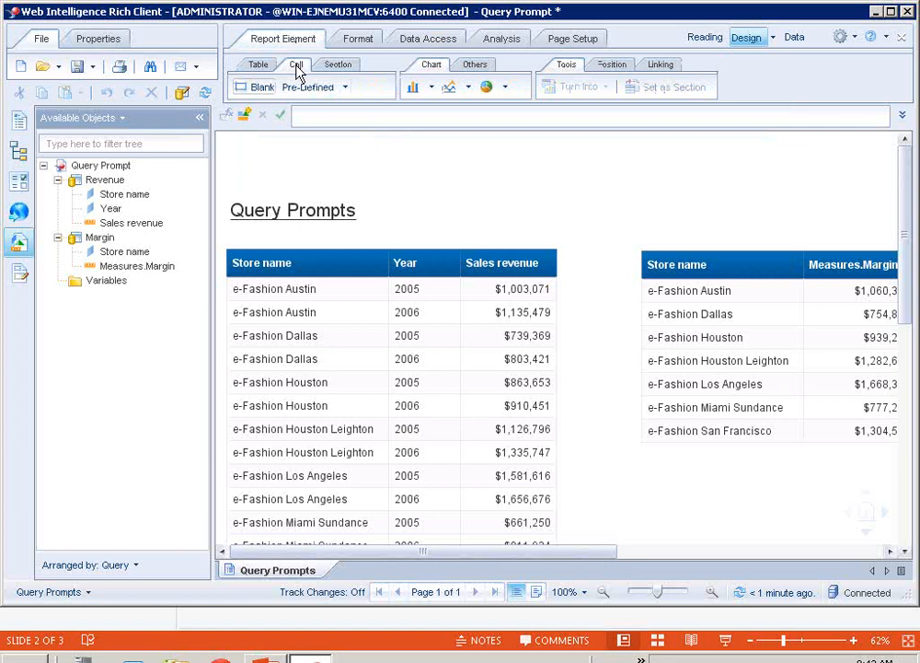
click(346, 88)
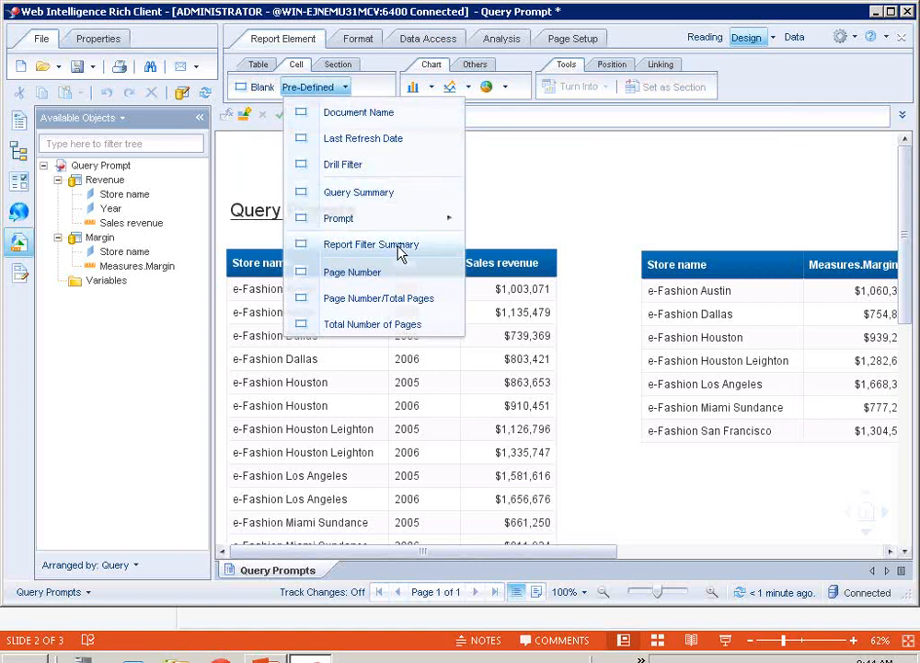
mouse_move(385, 229)
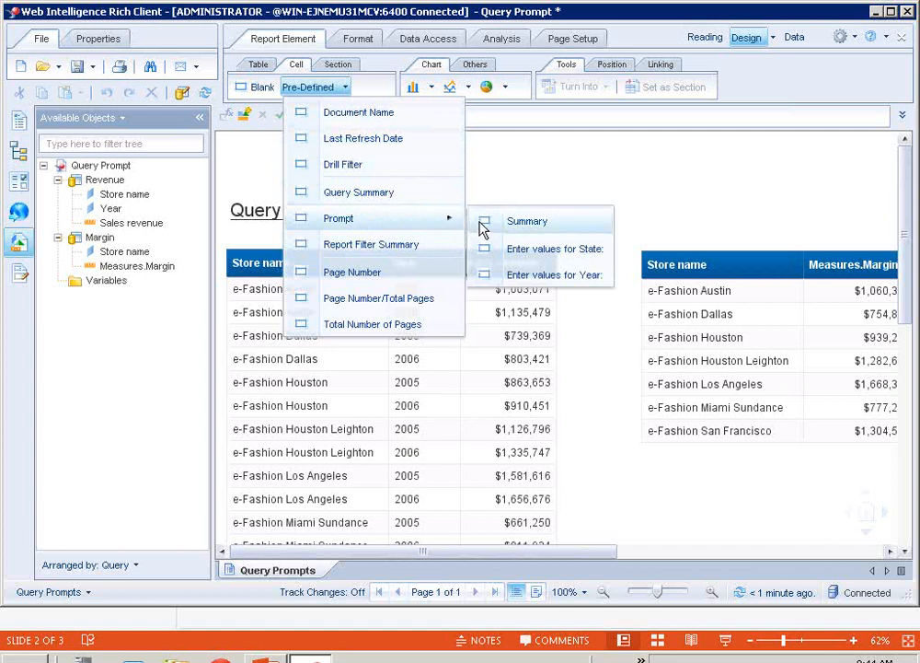
click(543, 249)
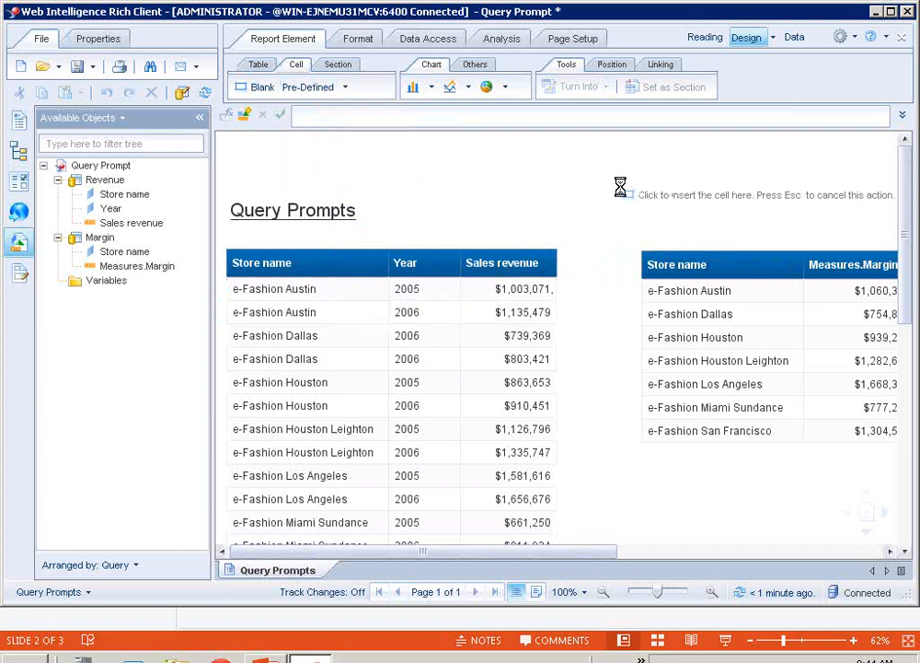
click(620, 188)
drag(695, 199, 889, 199)
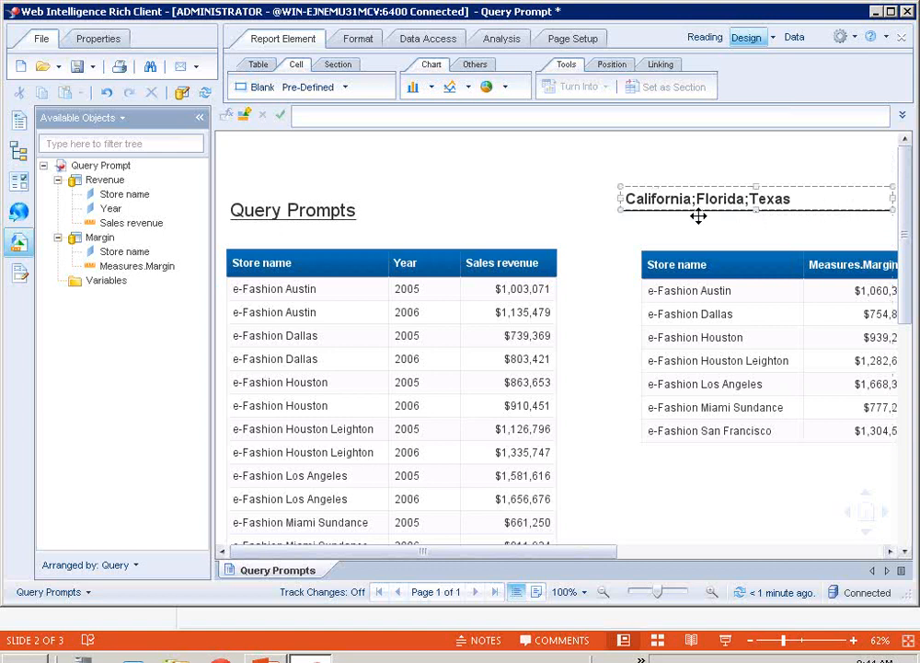
click(598, 172)
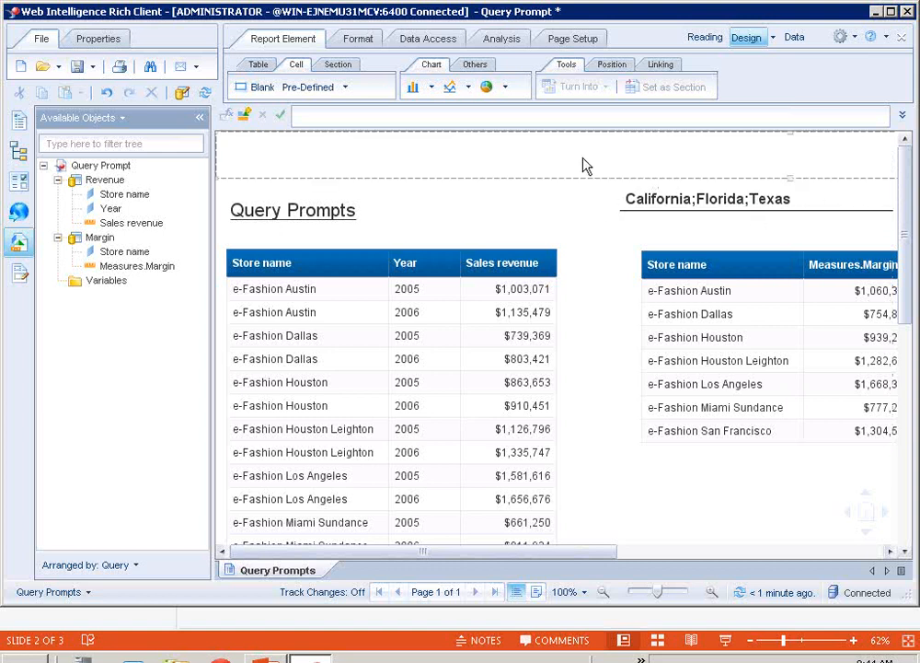
Insert a pre-defined cell for the "Enter values for Year:" prompt just below the State response cell and widen it
click(341, 92)
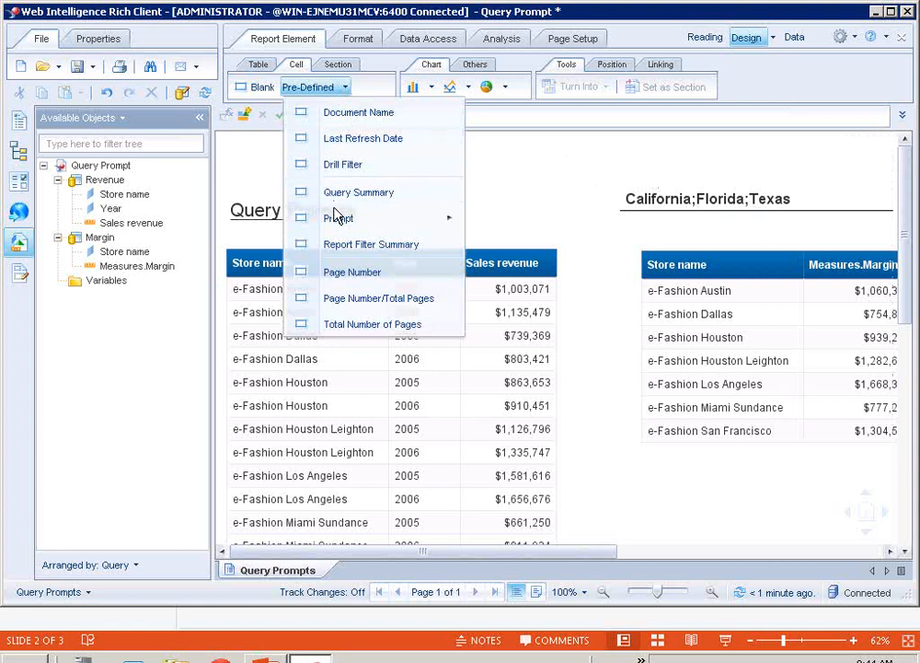
mouse_move(337, 215)
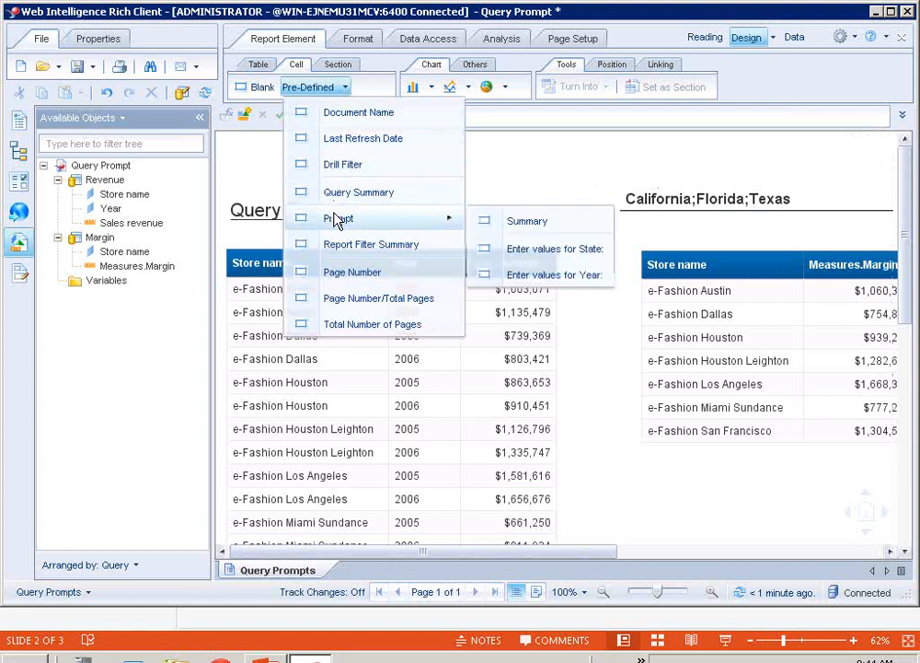
click(515, 274)
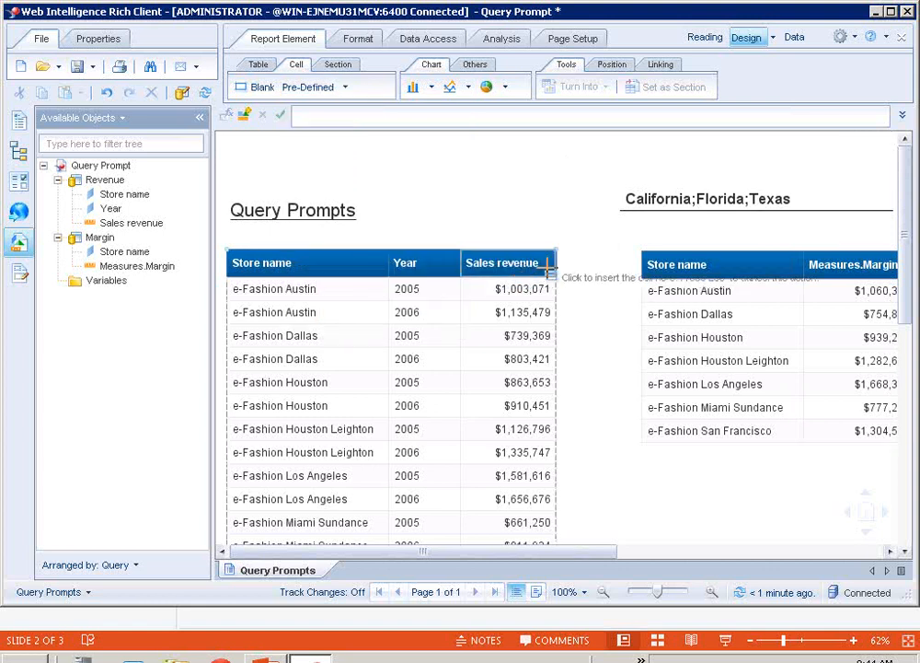
click(622, 221)
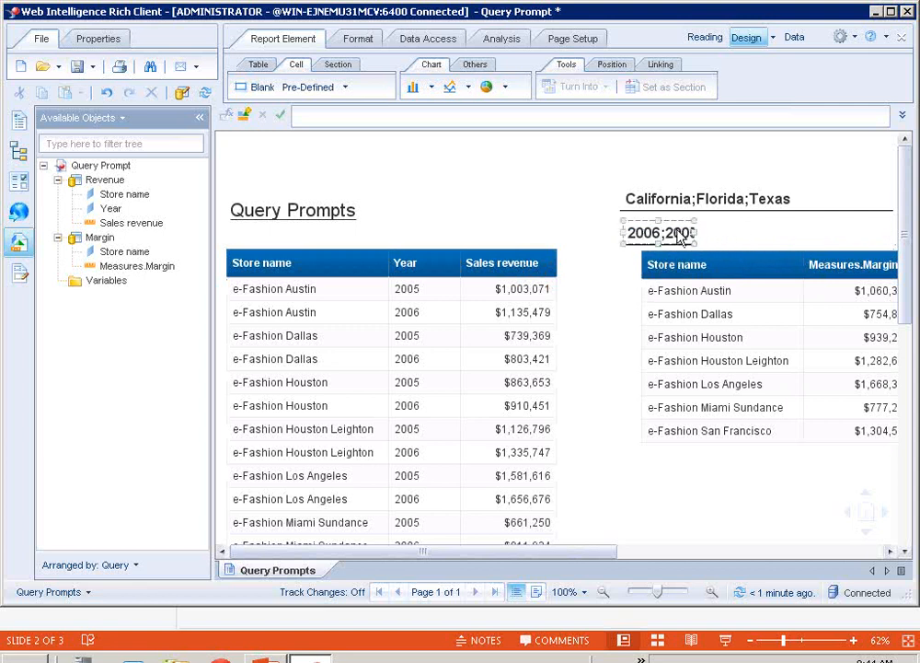
click(694, 234)
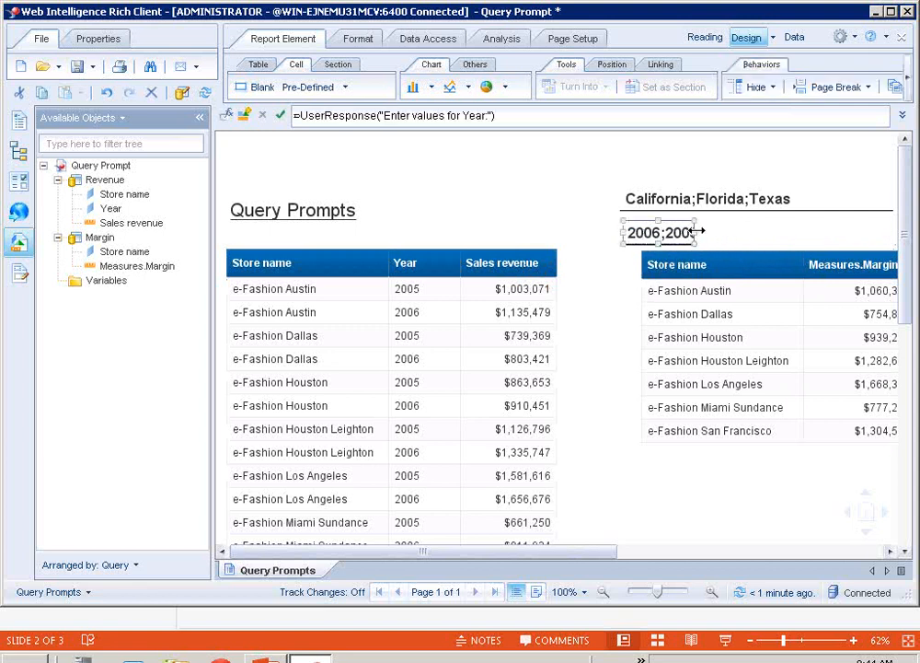
drag(701, 232, 845, 232)
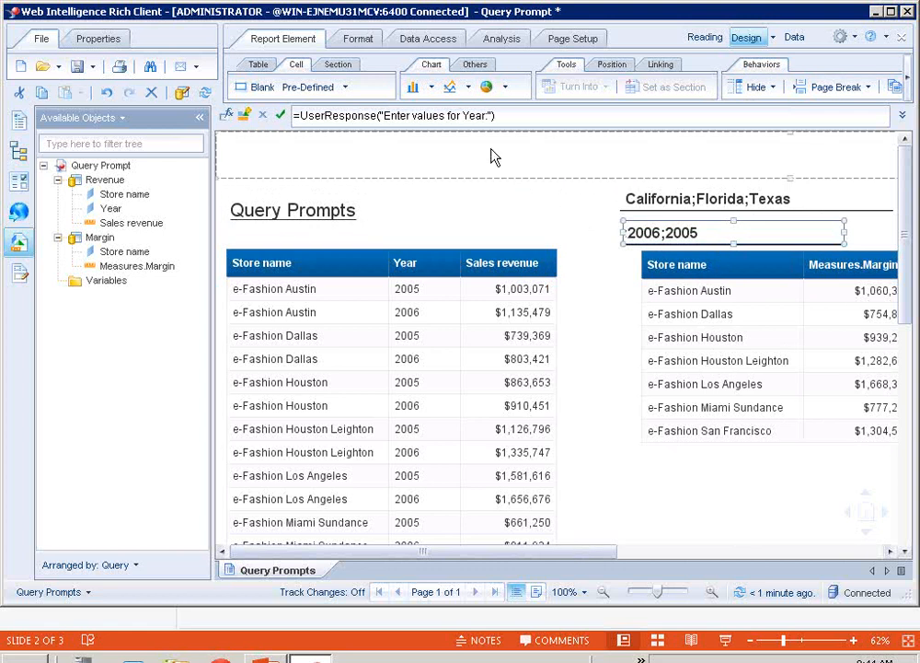
Start refreshing all queries, load the State prompt's value list and remove California, Florida and Texas from its selected values
click(407, 46)
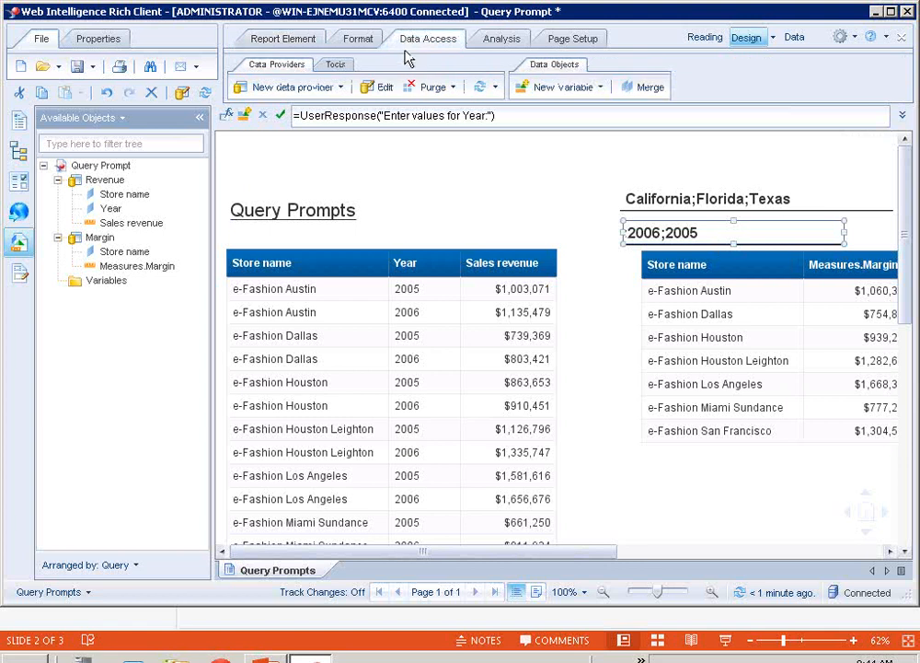
click(497, 89)
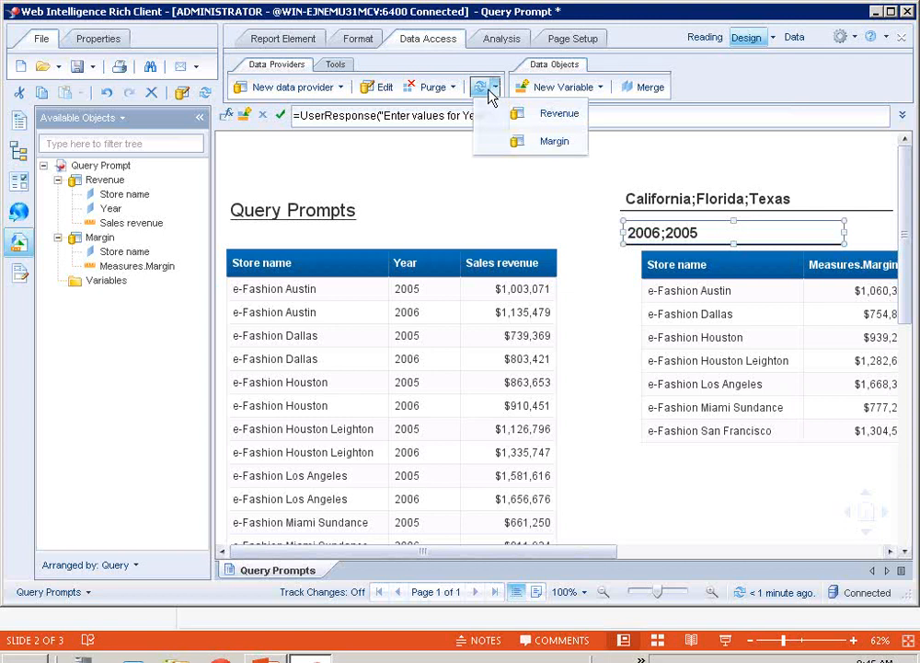
click(483, 91)
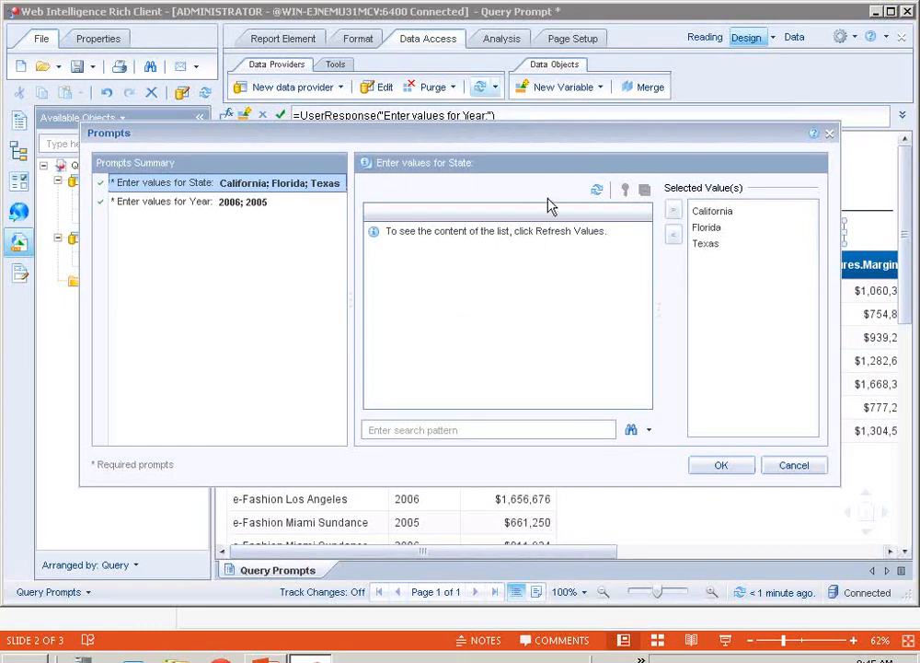
click(596, 189)
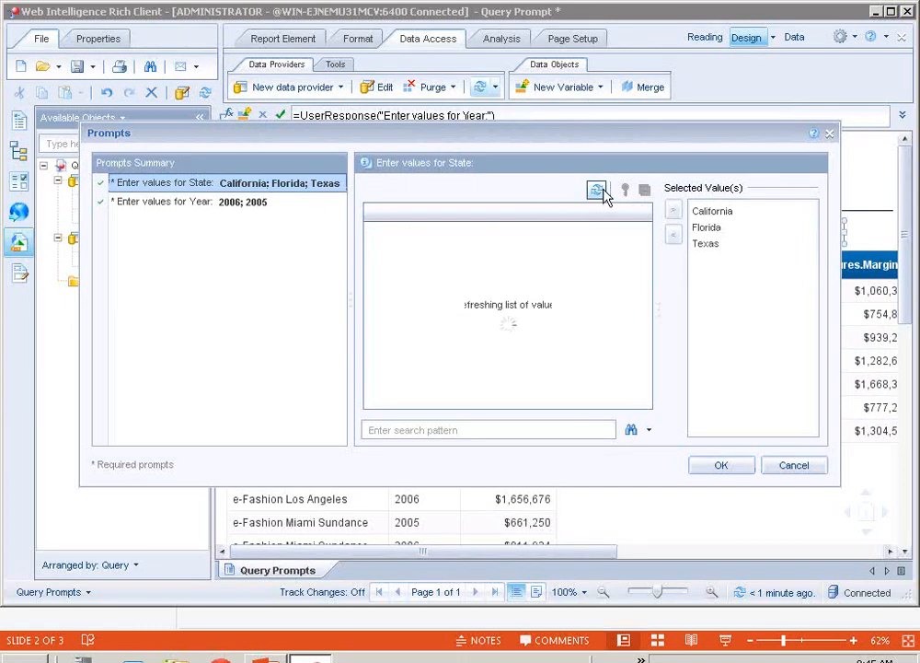
click(701, 214)
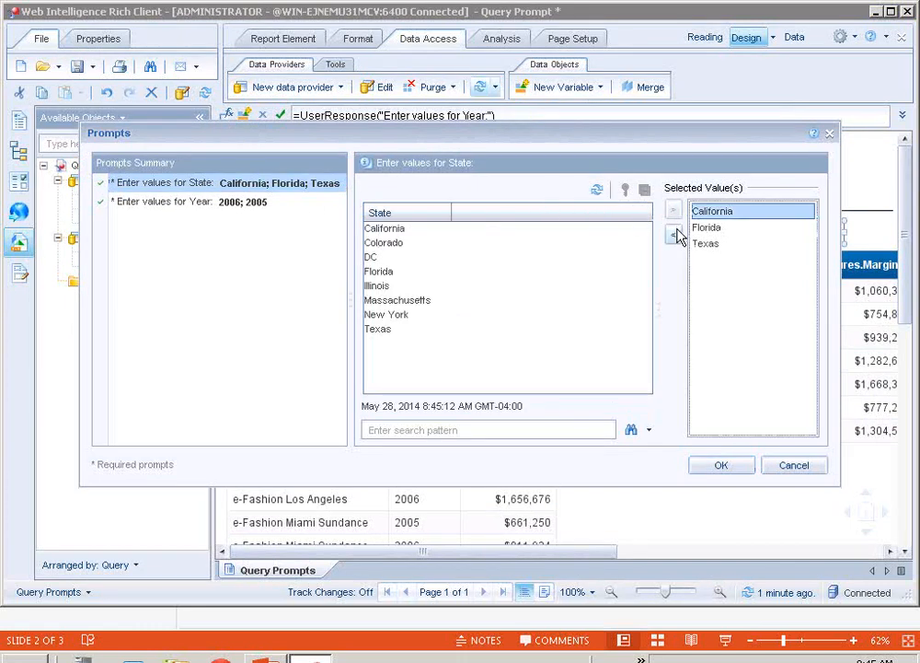
click(675, 234)
click(704, 213)
click(672, 236)
click(706, 214)
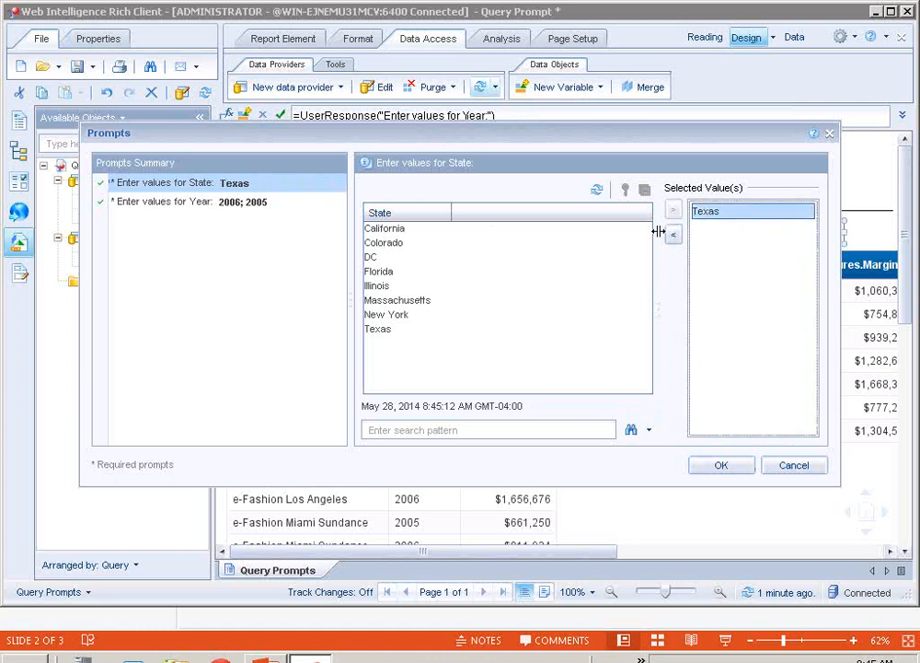
click(673, 235)
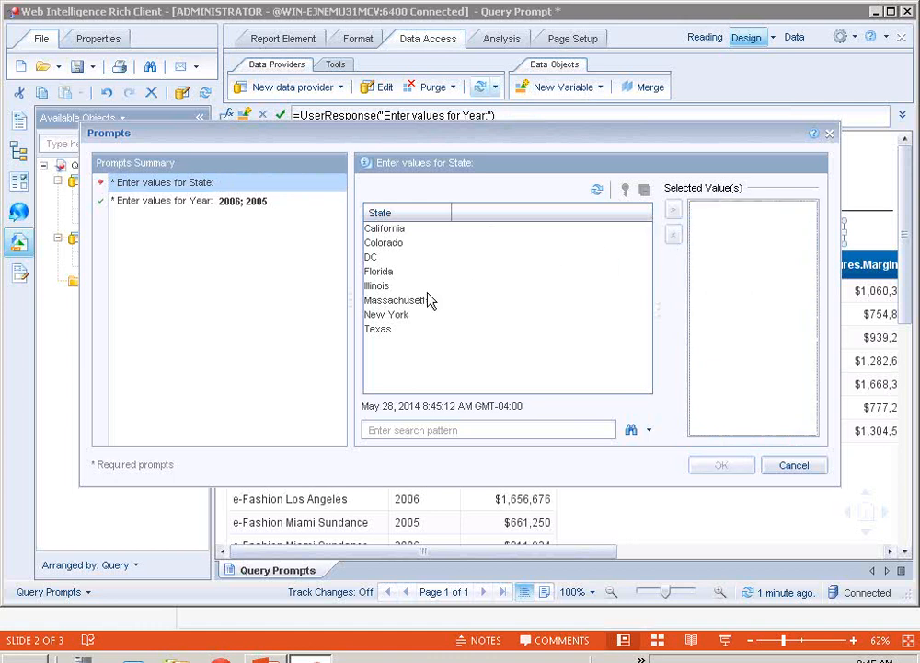
Add New York and Colorado as the selected values of the State prompt
double_click(393, 315)
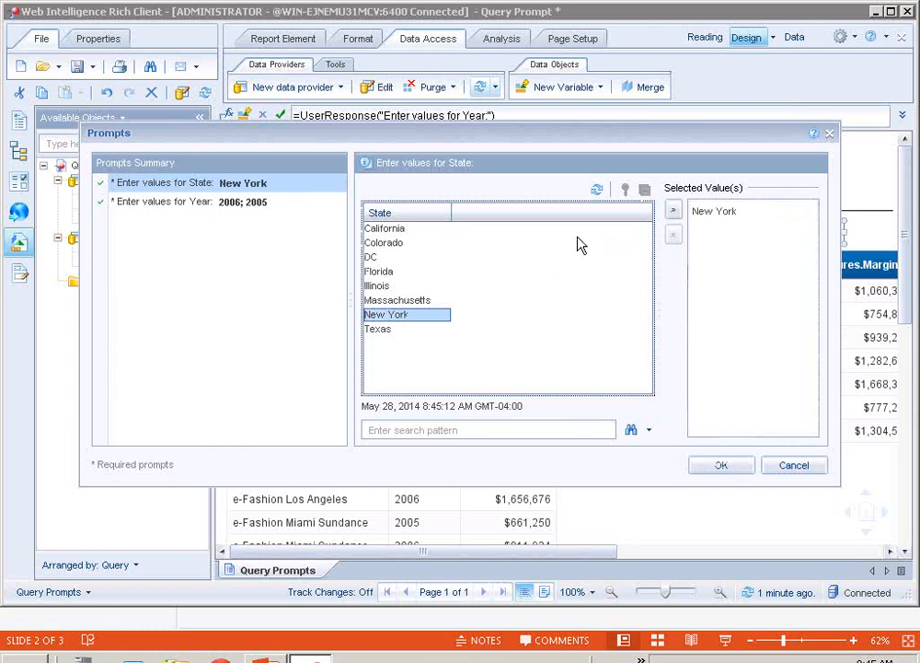
click(391, 244)
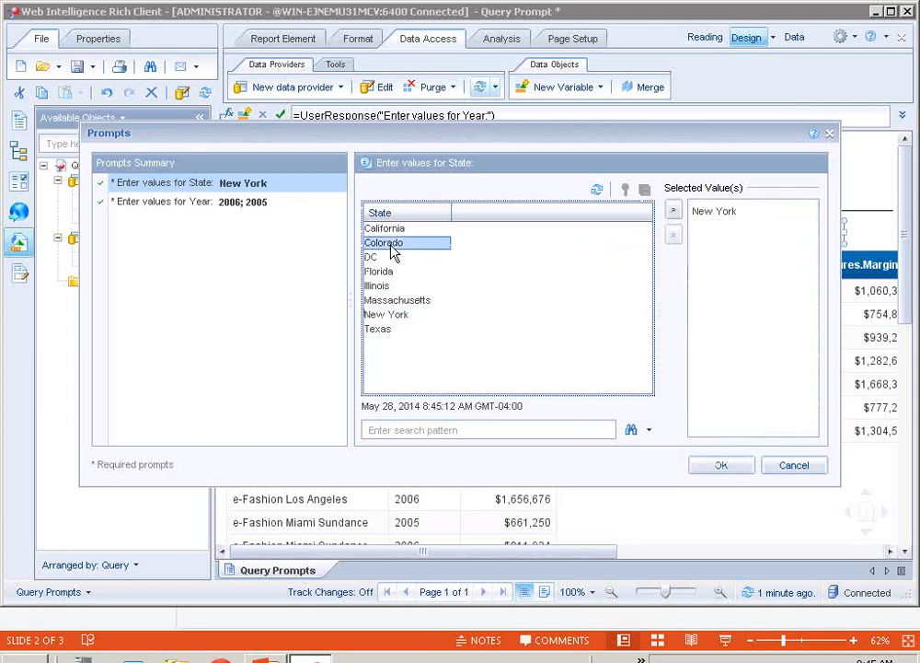
double_click(392, 248)
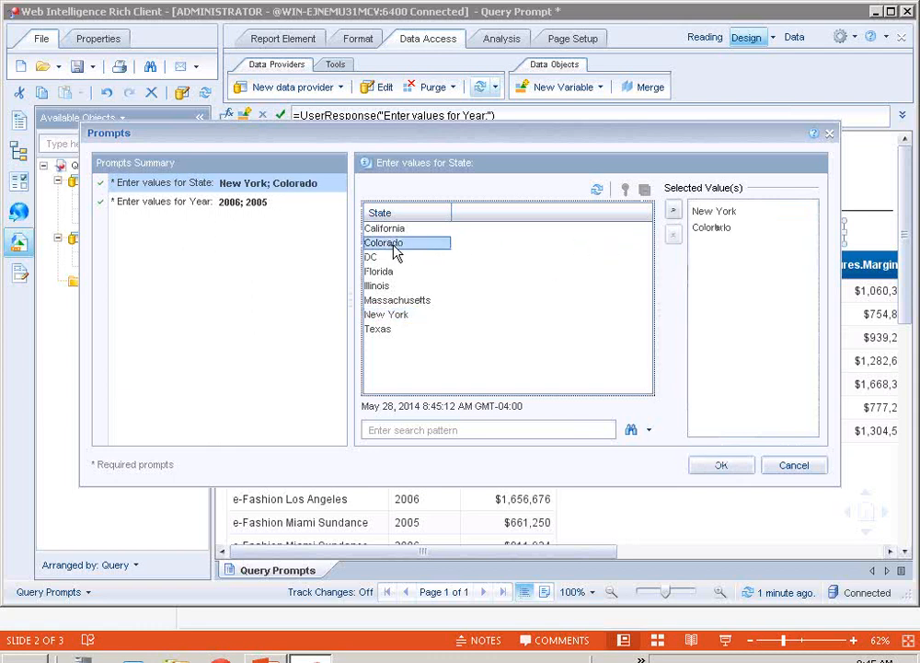
Replace the Year prompt's selected values with 2004 and run the refresh
click(291, 211)
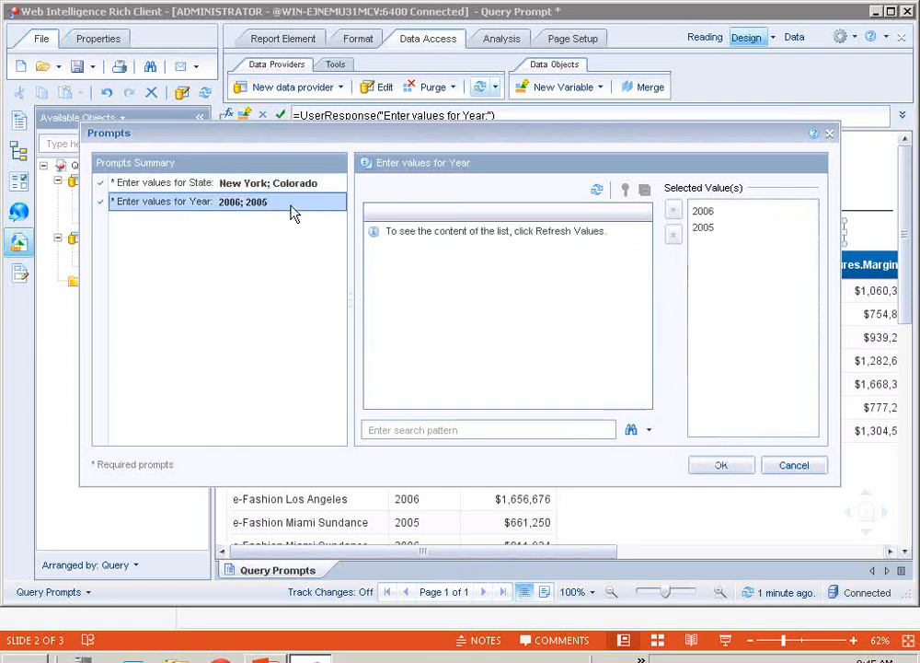
click(711, 213)
click(675, 238)
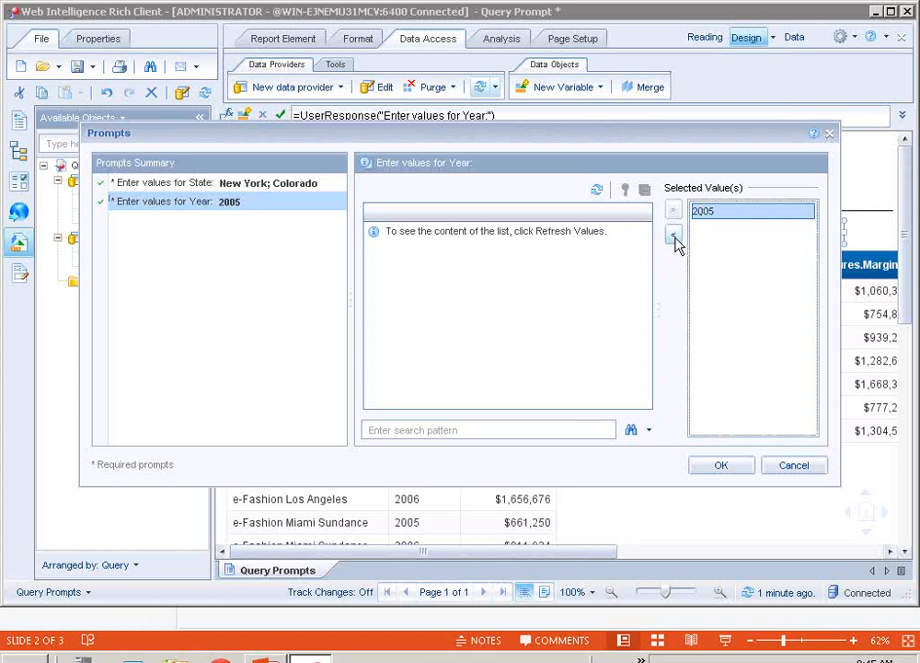
click(674, 237)
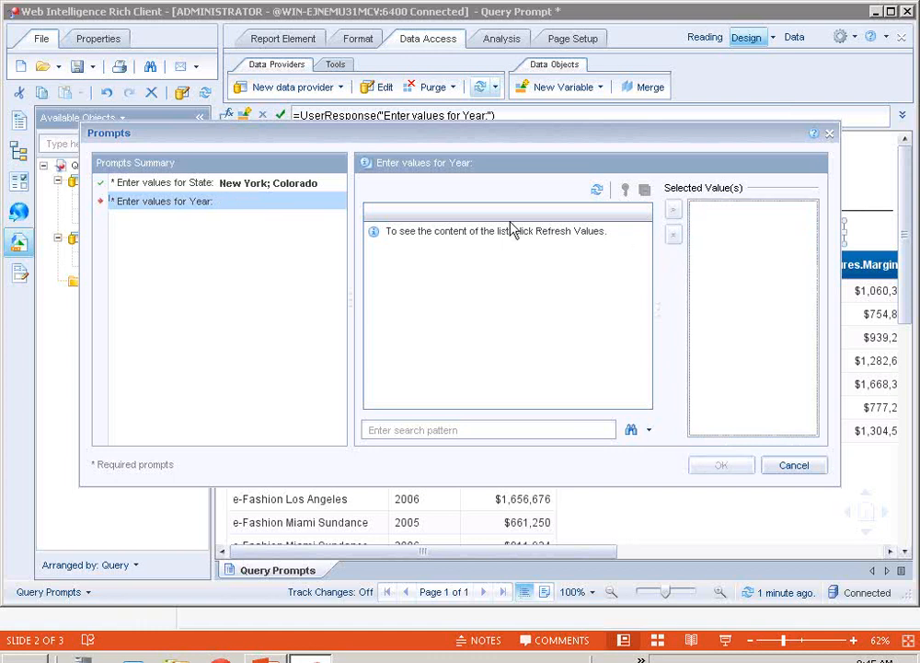
click(596, 190)
click(379, 229)
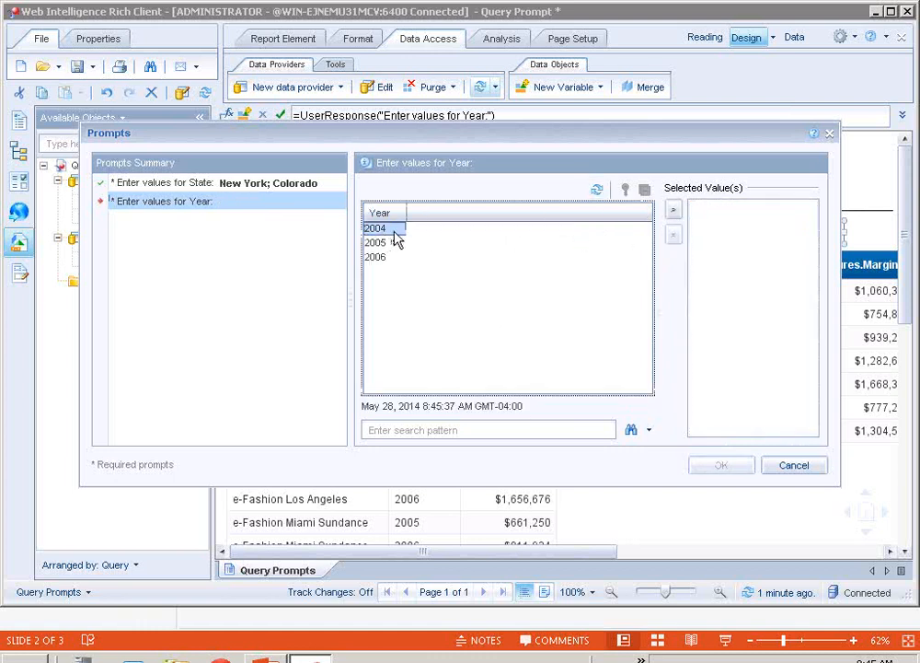
click(673, 211)
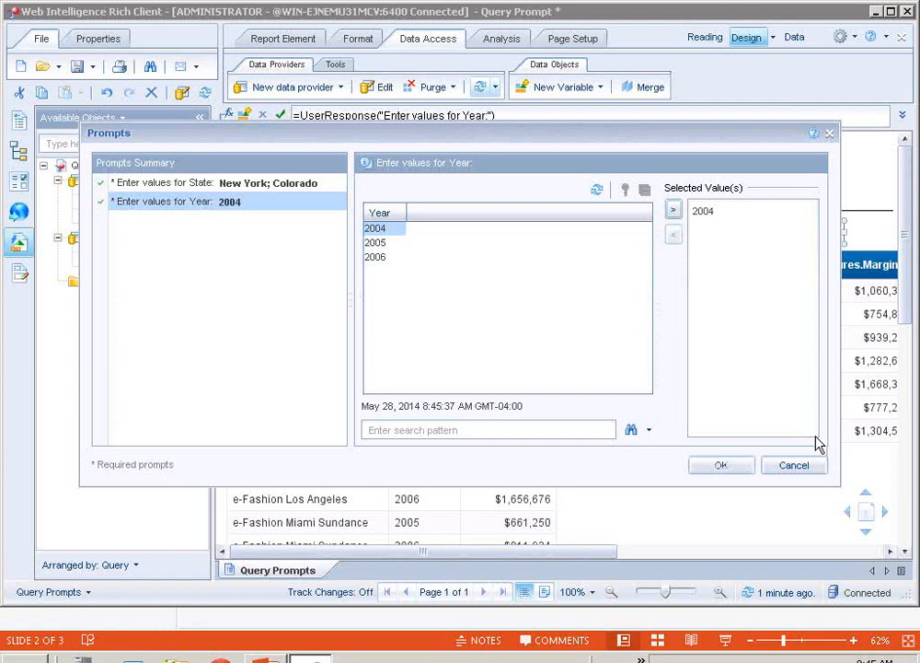
click(741, 470)
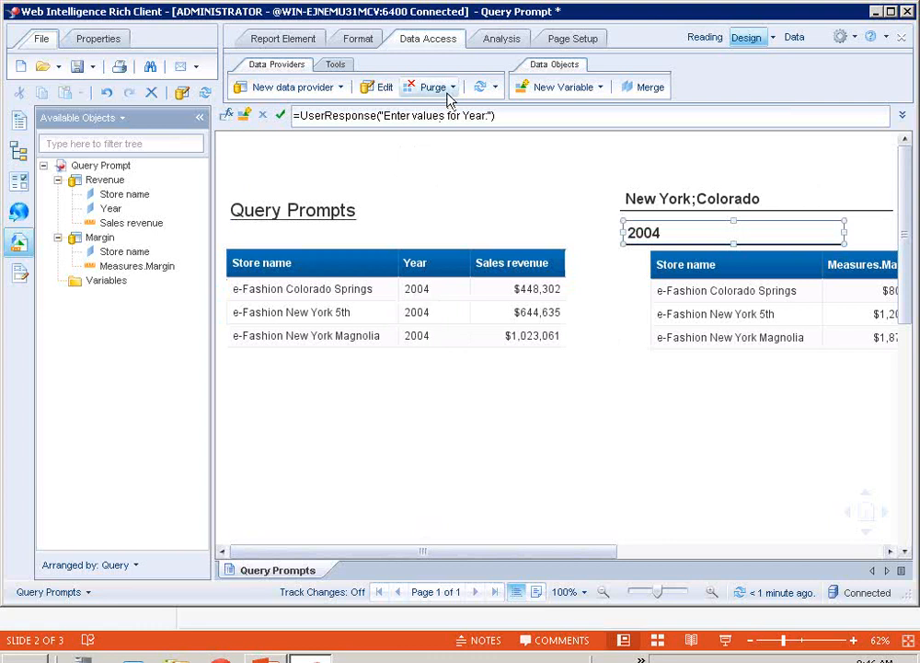
Insert a pre-defined prompt Summary cell in the empty area below the revenue table and review its contents
click(287, 39)
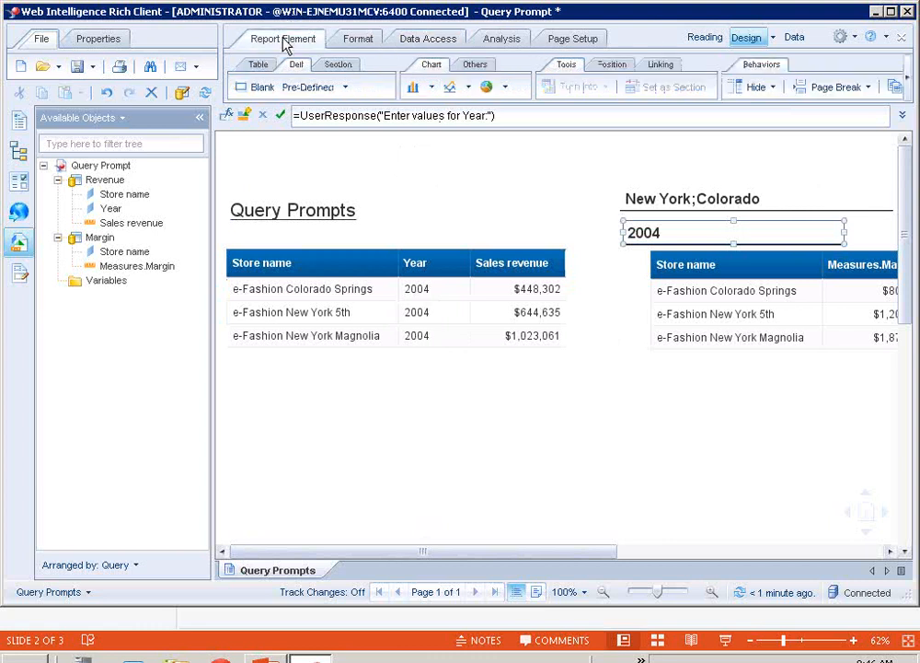
click(344, 88)
mouse_move(347, 224)
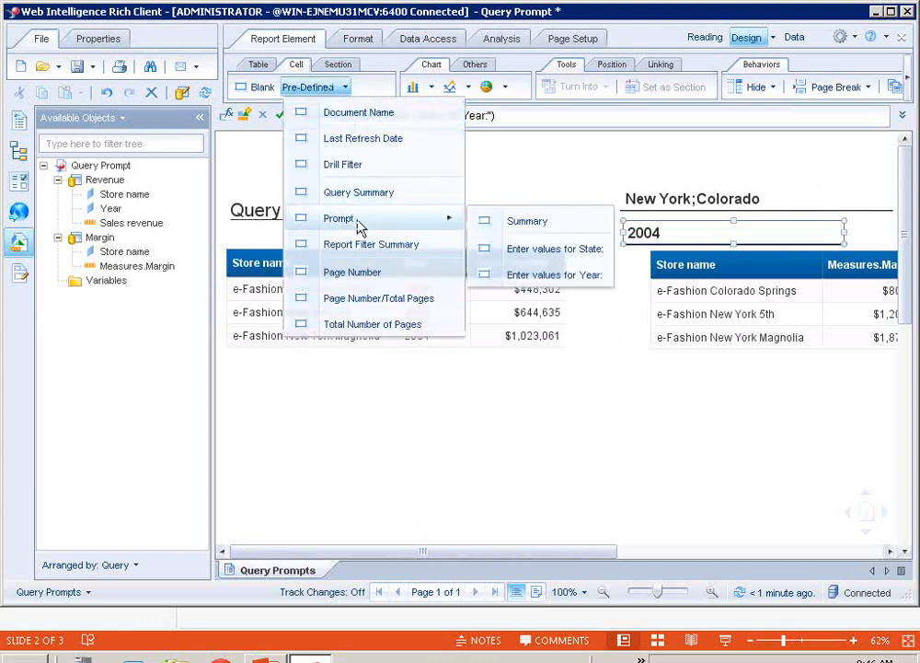
click(498, 224)
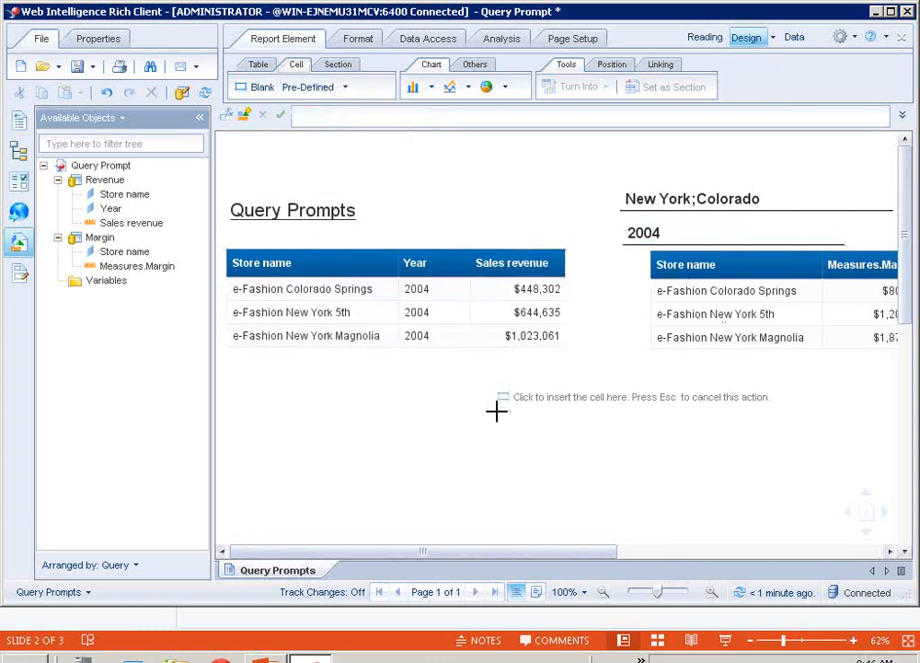
click(279, 406)
click(888, 198)
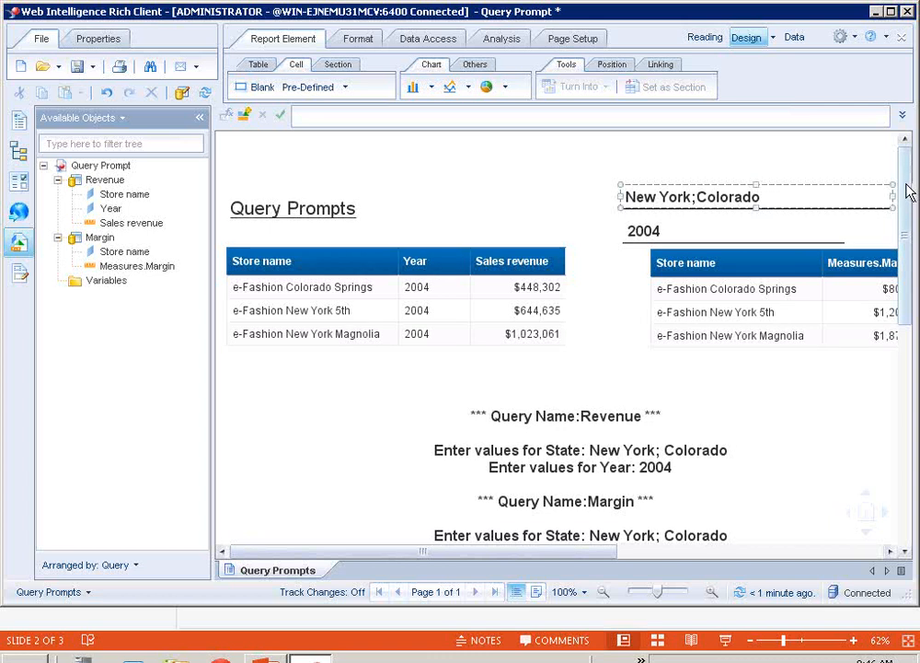
scroll(907, 182, down, 3)
click(750, 353)
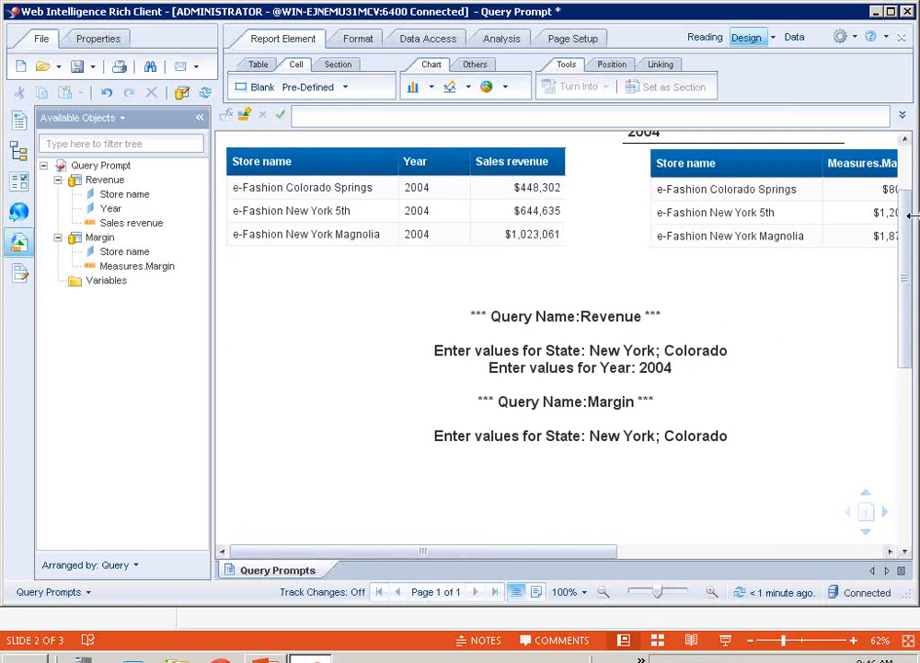
scroll(905, 165, up, 2)
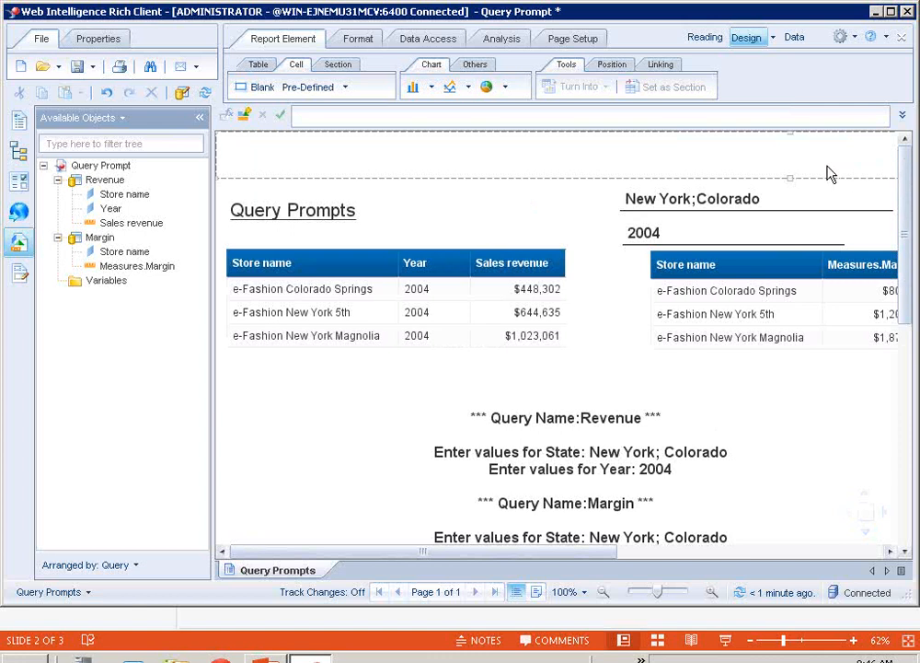
Copy the State response cell's formula into the report title's formula, making it =ReportName() + " " + UserResponse("Enter values for State:")
click(680, 194)
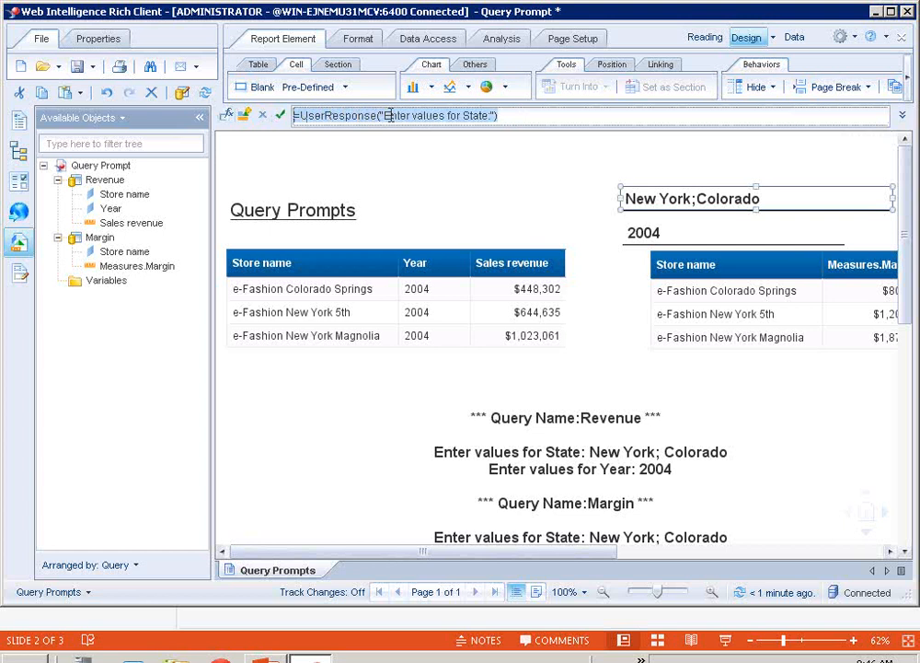
click(347, 212)
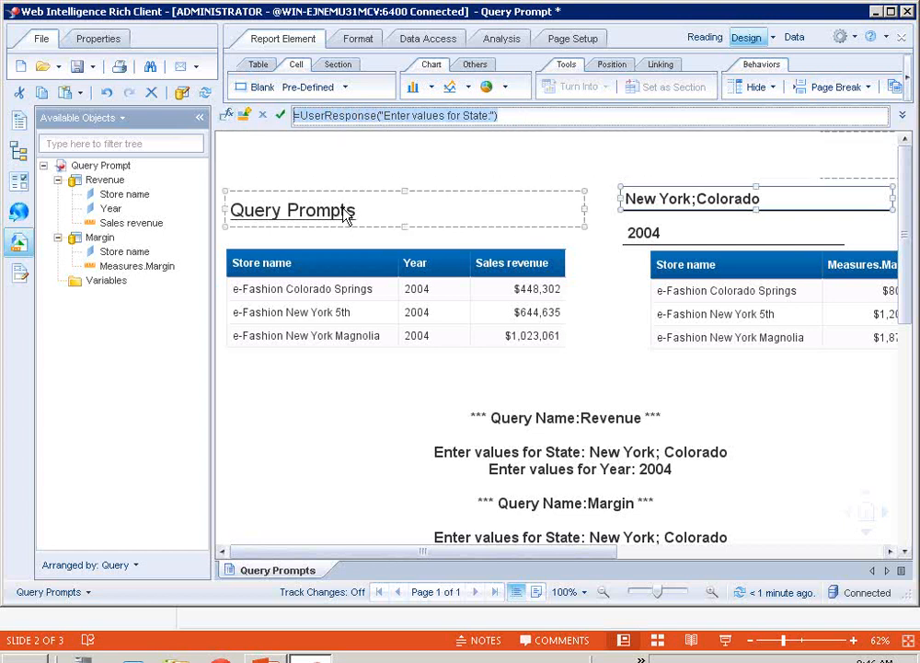
double_click(347, 212)
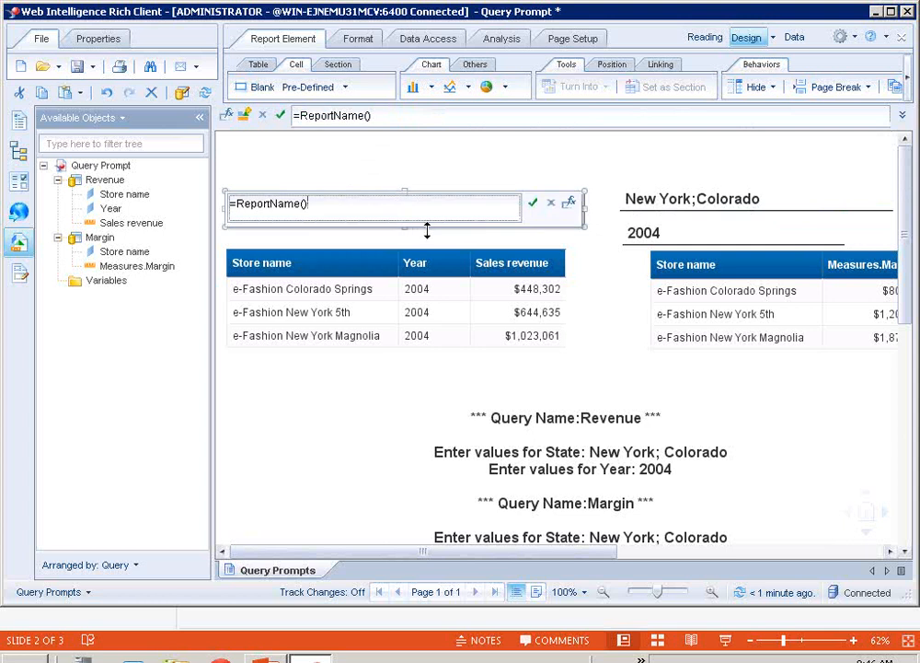
text(+ " " +)
key(ctrl+v)
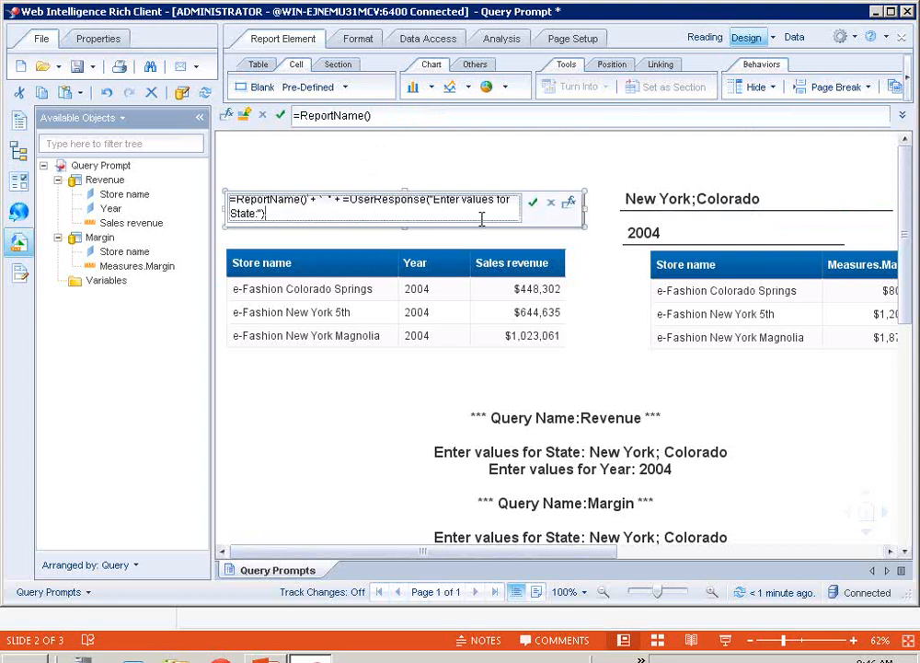
click(346, 203)
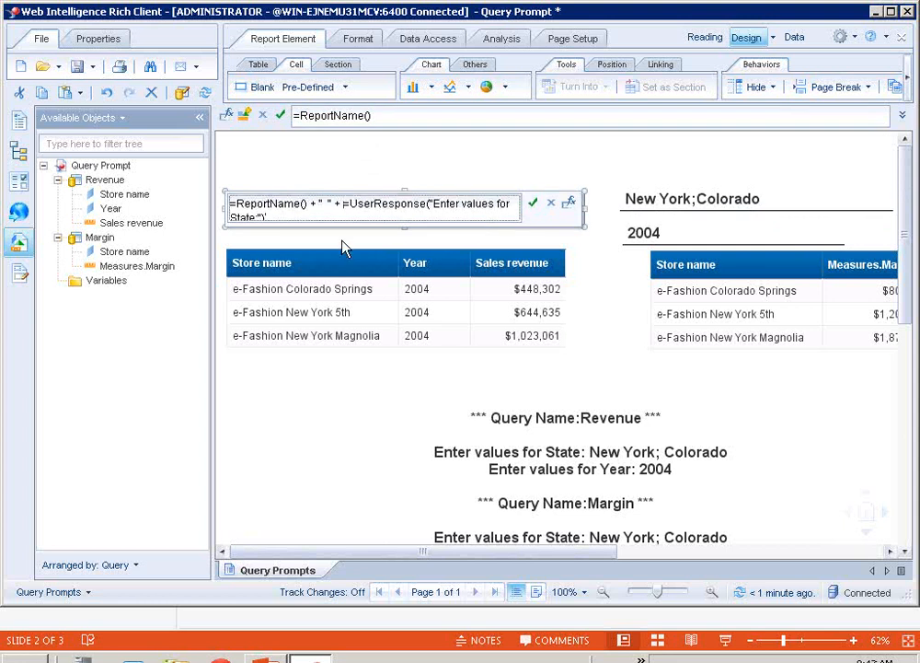
key(Delete)
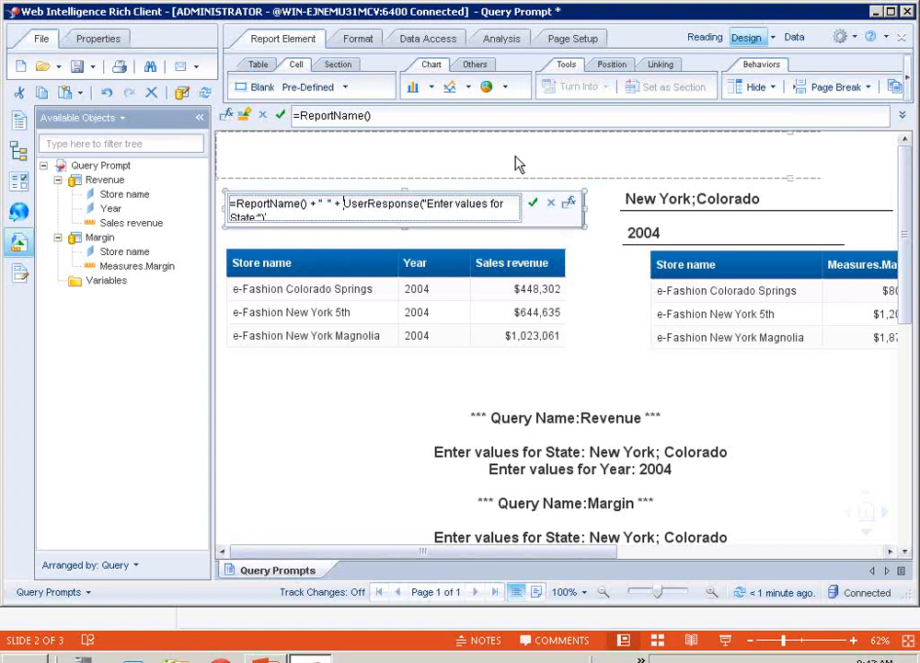
click(533, 202)
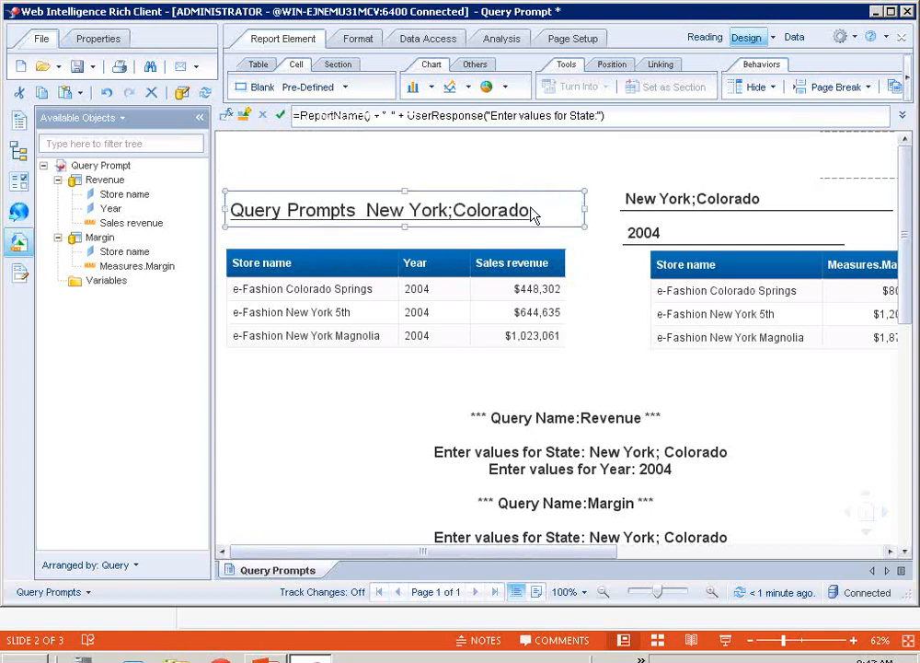
click(538, 167)
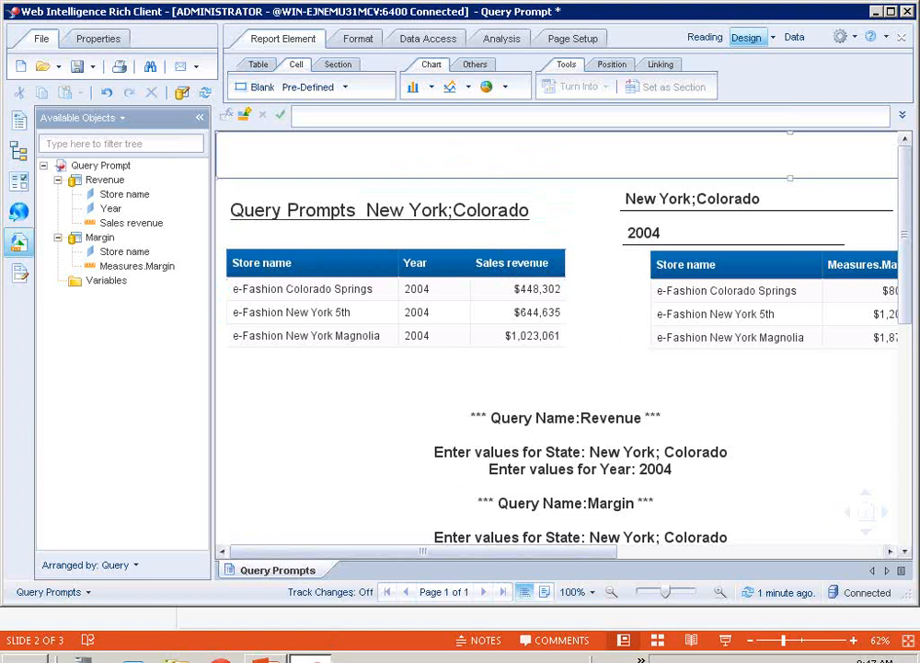
Switch to the PowerPoint presentation to show the Demonstration slide
click(266, 658)
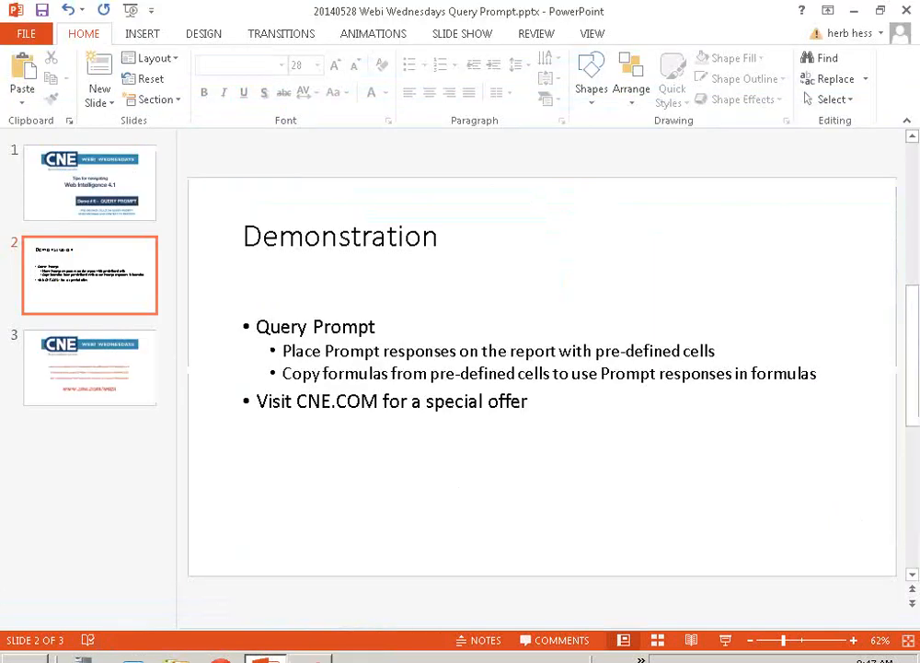